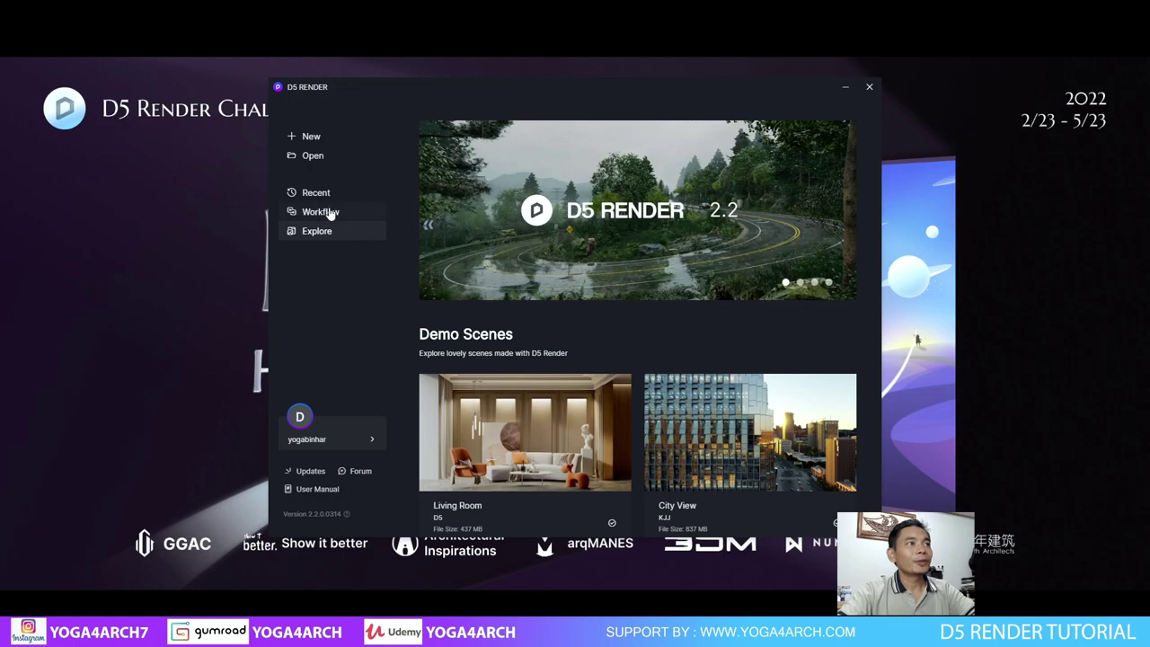
Open the recent project ih residence 2 and add a new clip in video mode.
{"action": "left_click", "coordinate": [328, 193]}
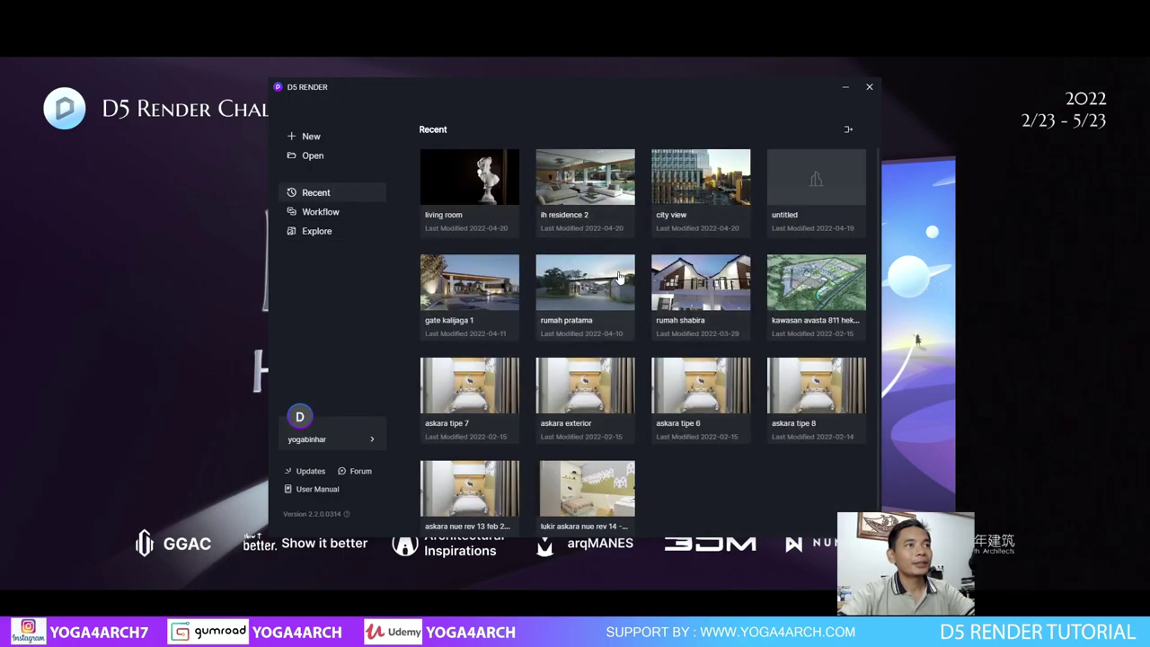
{"action": "left_click", "coordinate": [564, 190]}
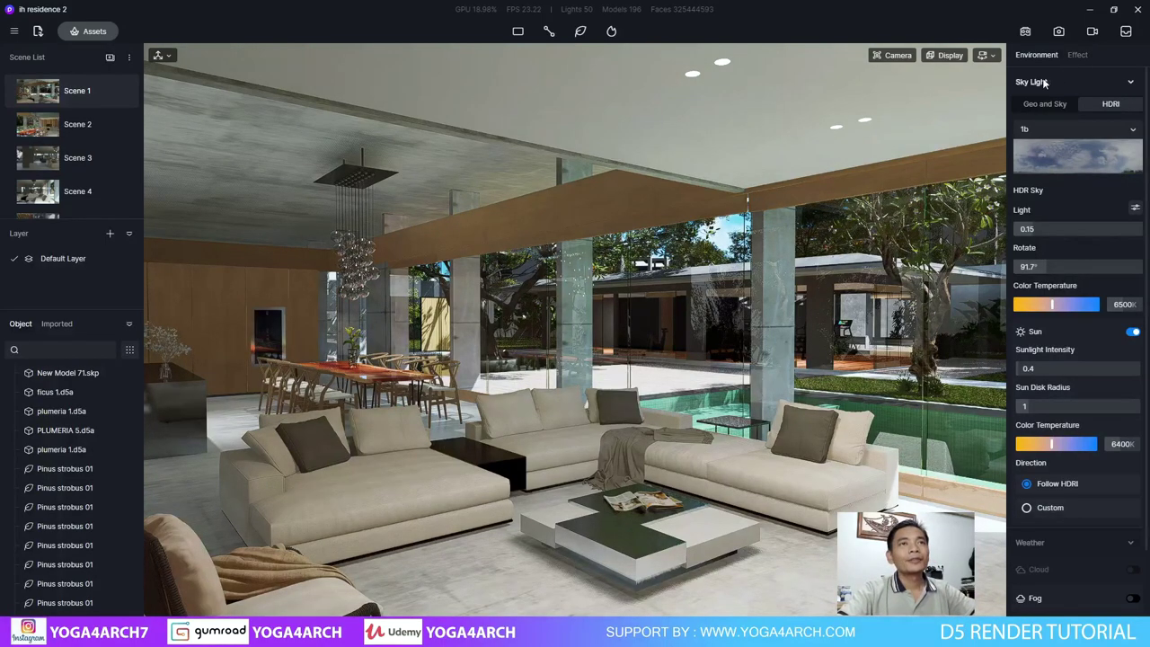
{"action": "left_click", "coordinate": [1091, 30]}
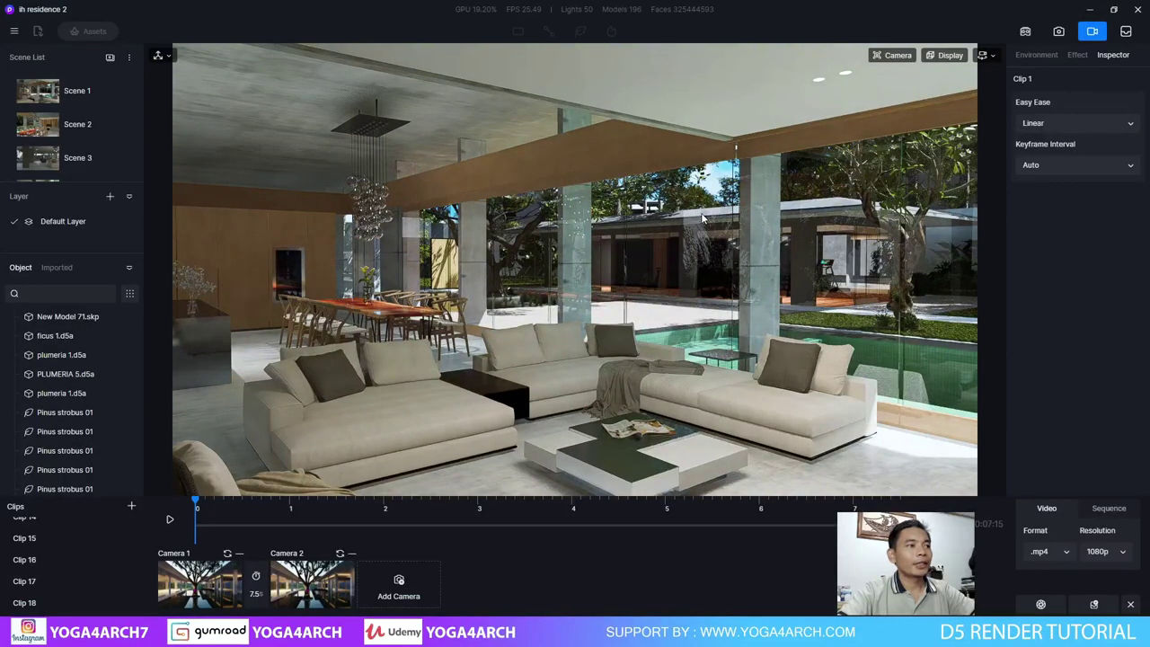
{"action": "left_click", "coordinate": [132, 508]}
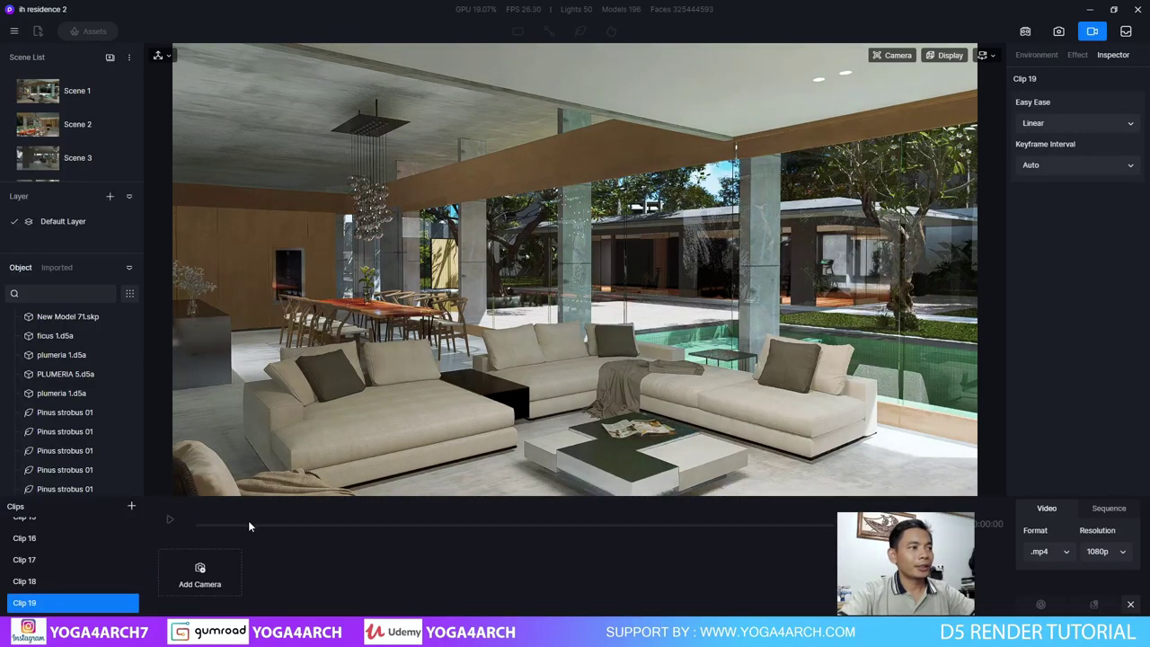
Add two cameras of the living room sofa view and two of a closer dining table view to the clip.
{"action": "left_click", "coordinate": [201, 570]}
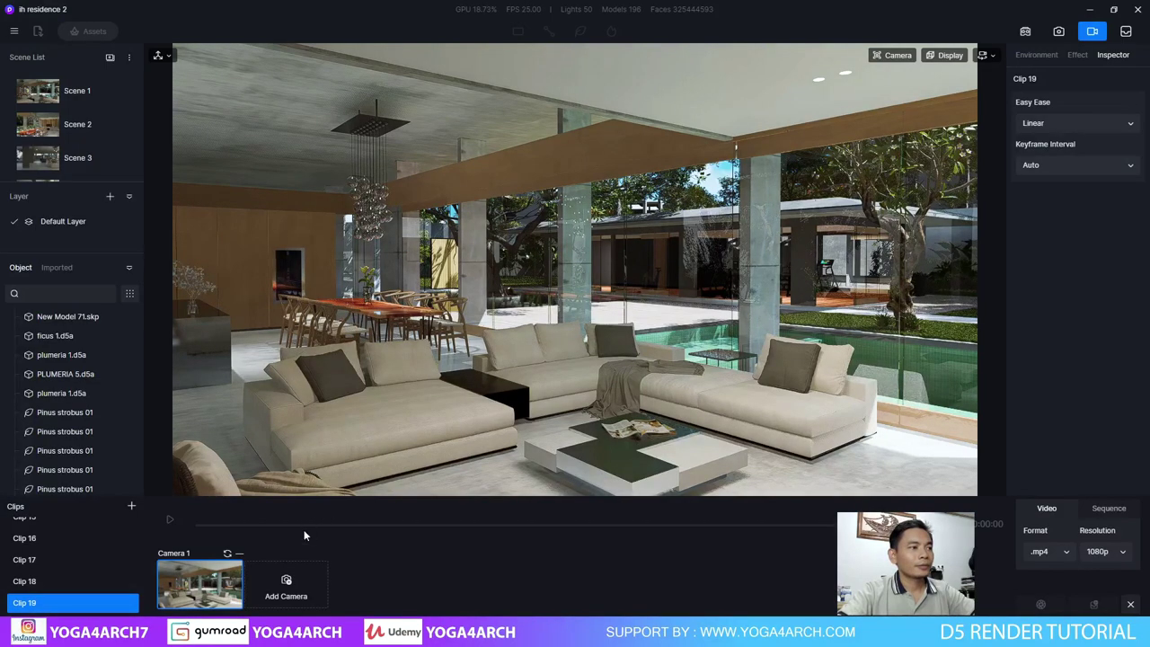
{"action": "left_click", "coordinate": [285, 581]}
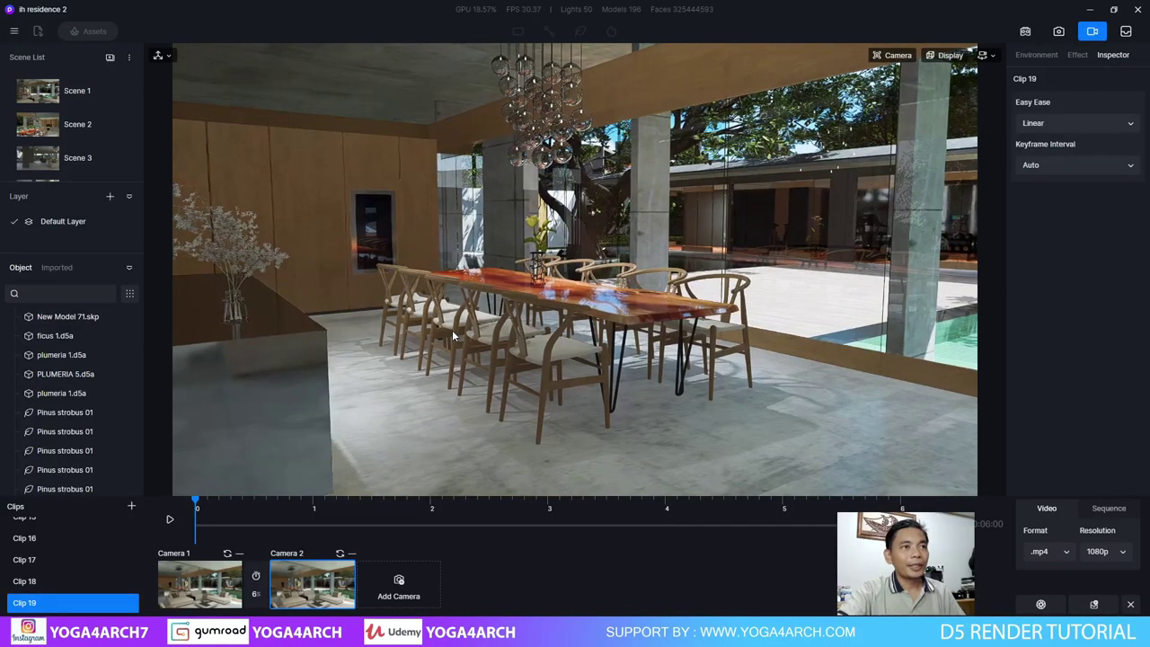
{"action": "scroll", "coordinate": [454, 337], "scroll_direction": "up", "scroll_amount": 5}
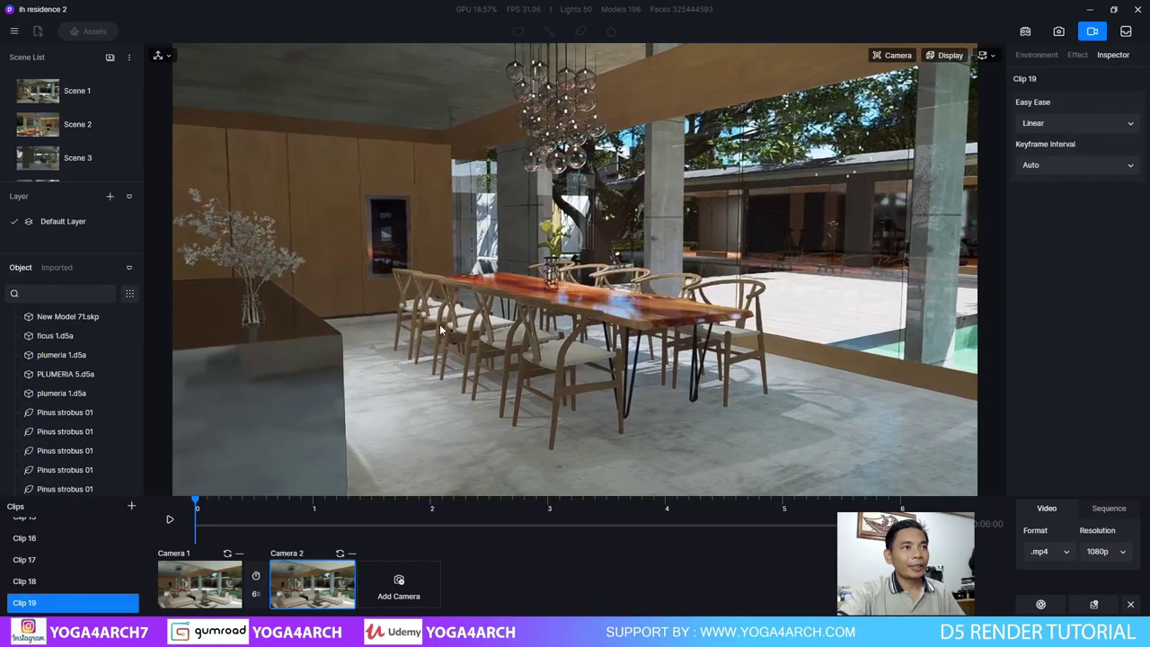
{"action": "scroll", "coordinate": [430, 324], "scroll_direction": "up", "scroll_amount": 3}
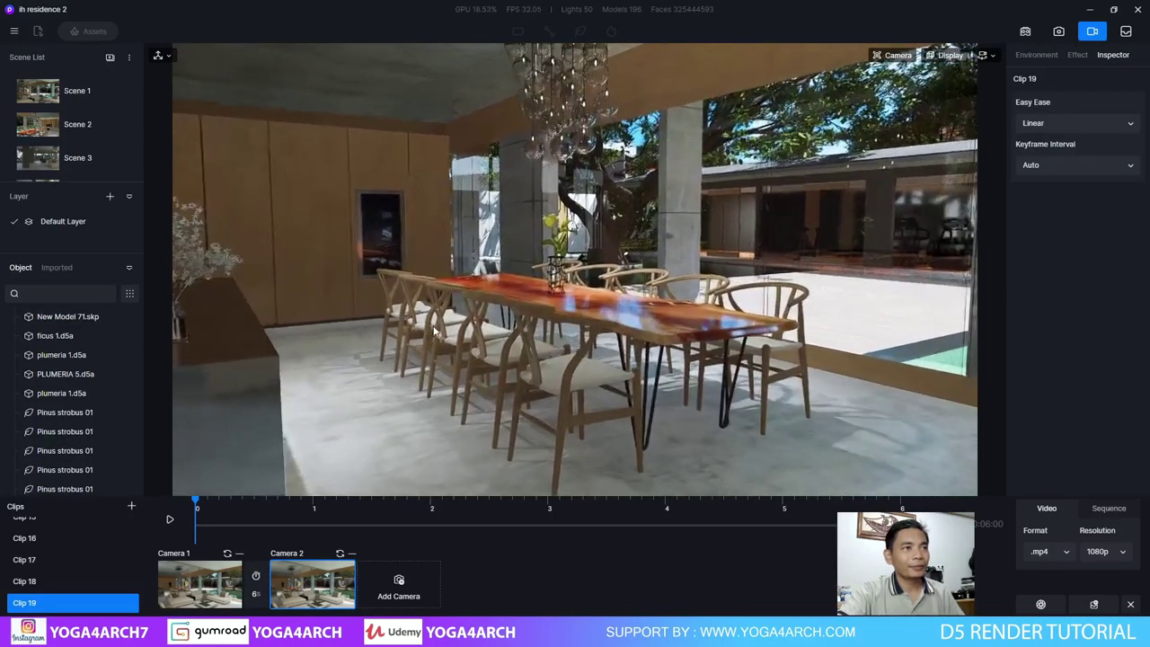
{"action": "left_click", "coordinate": [395, 582]}
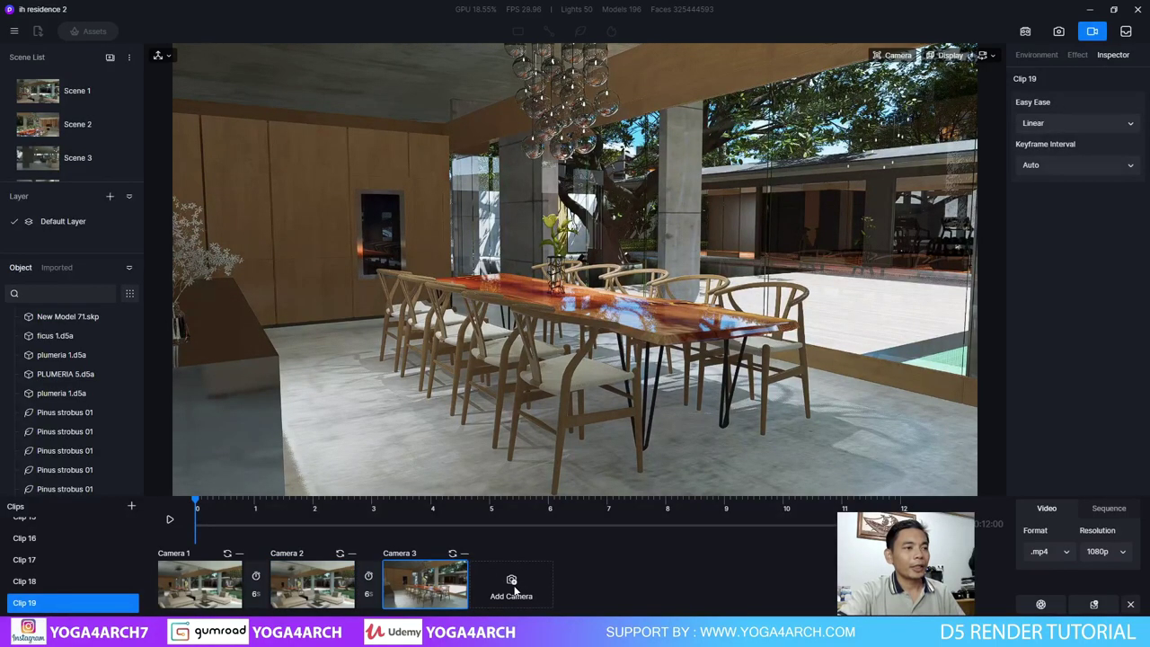
{"action": "left_click", "coordinate": [511, 581]}
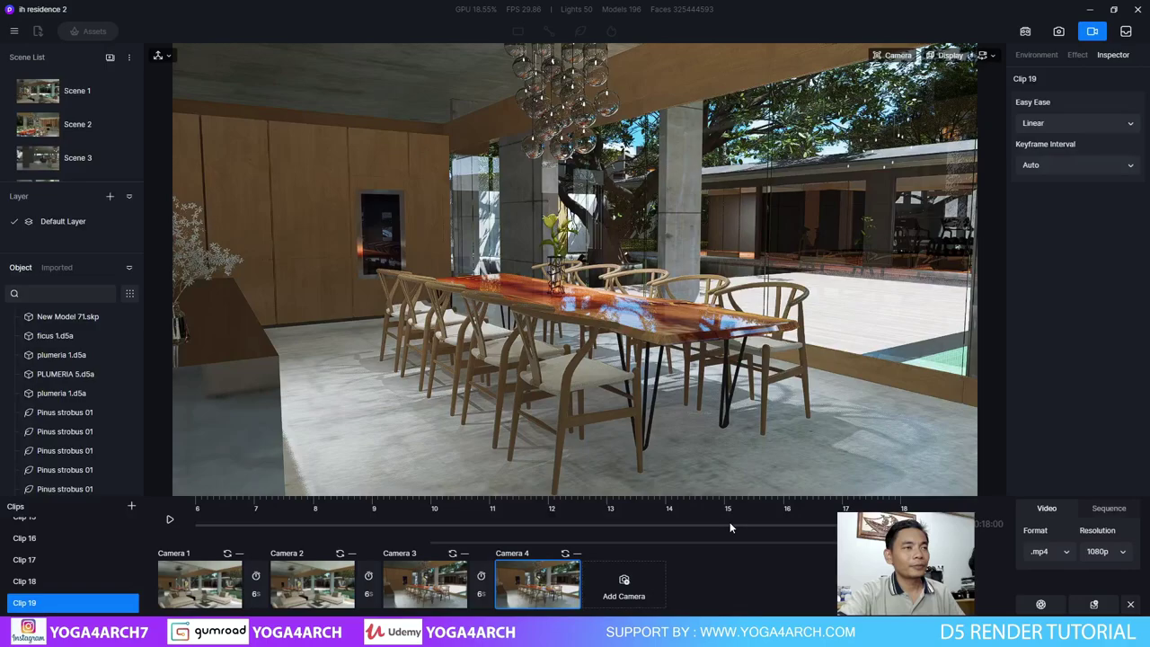
Add two more cameras viewing the dining table from the opposite end, facing the TV wall.
{"action": "mouse_move", "coordinate": [575, 323]}
{"action": "right_mouse_down"}
{"action": "mouse_move", "coordinate": [749, 324]}
{"action": "mouse_move", "coordinate": [654, 275]}
{"action": "mouse_move", "coordinate": [670, 266]}
{"action": "mouse_move", "coordinate": [651, 300]}
{"action": "mouse_move", "coordinate": [674, 319]}
{"action": "right_mouse_up"}
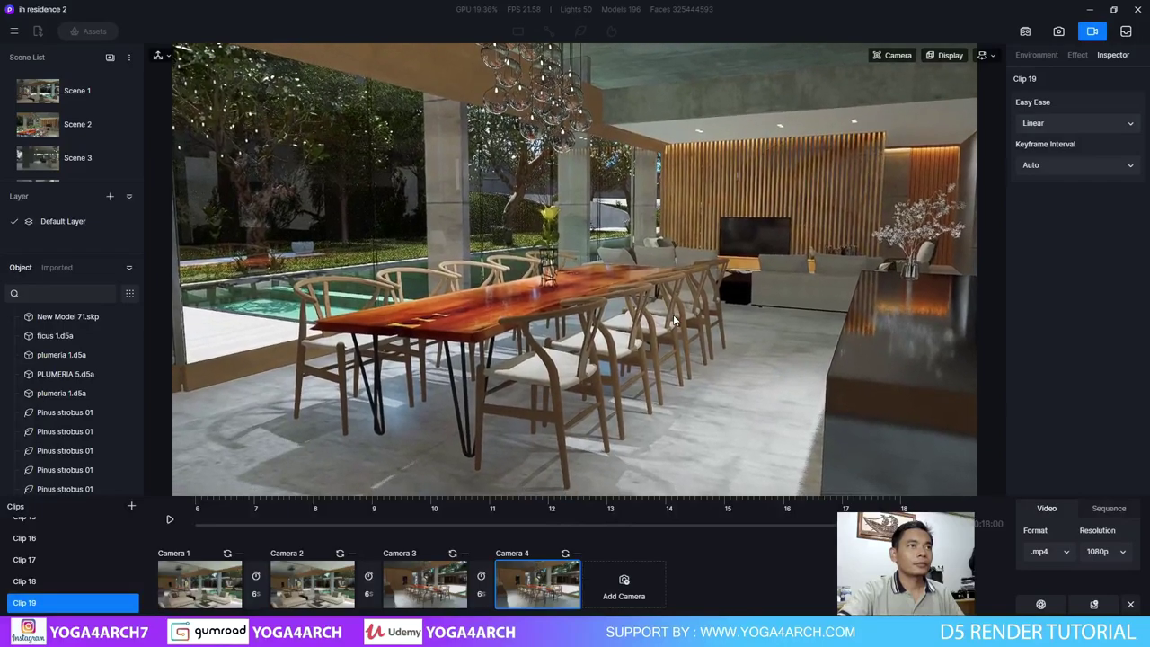
{"action": "left_click", "coordinate": [621, 584]}
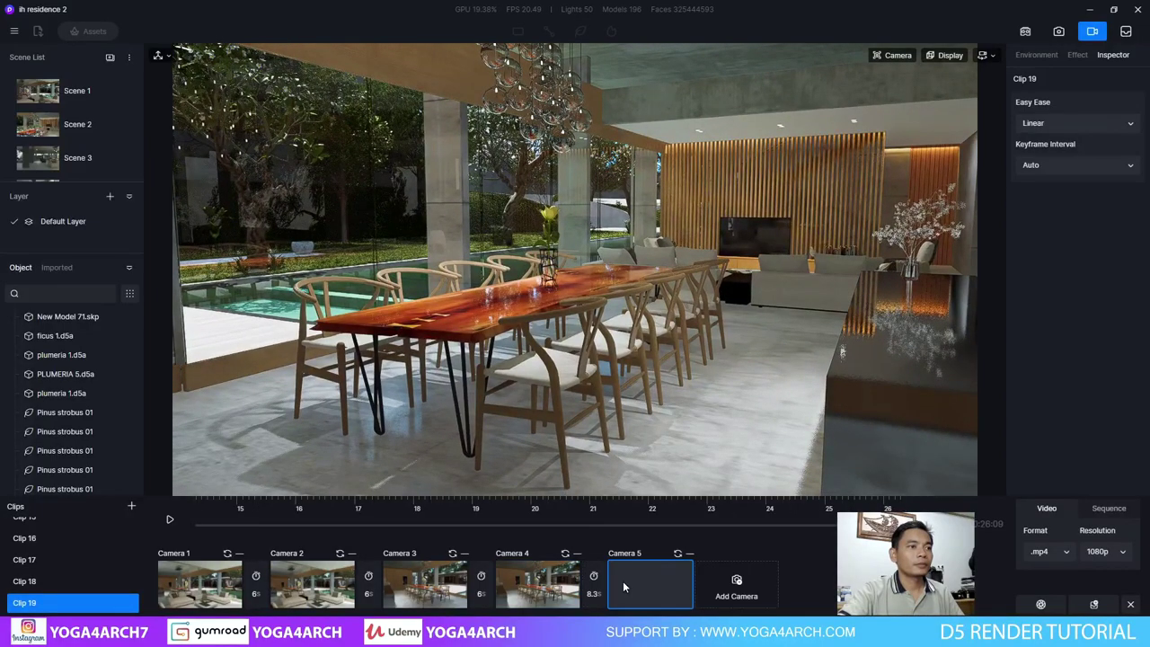
{"action": "left_click", "coordinate": [737, 584]}
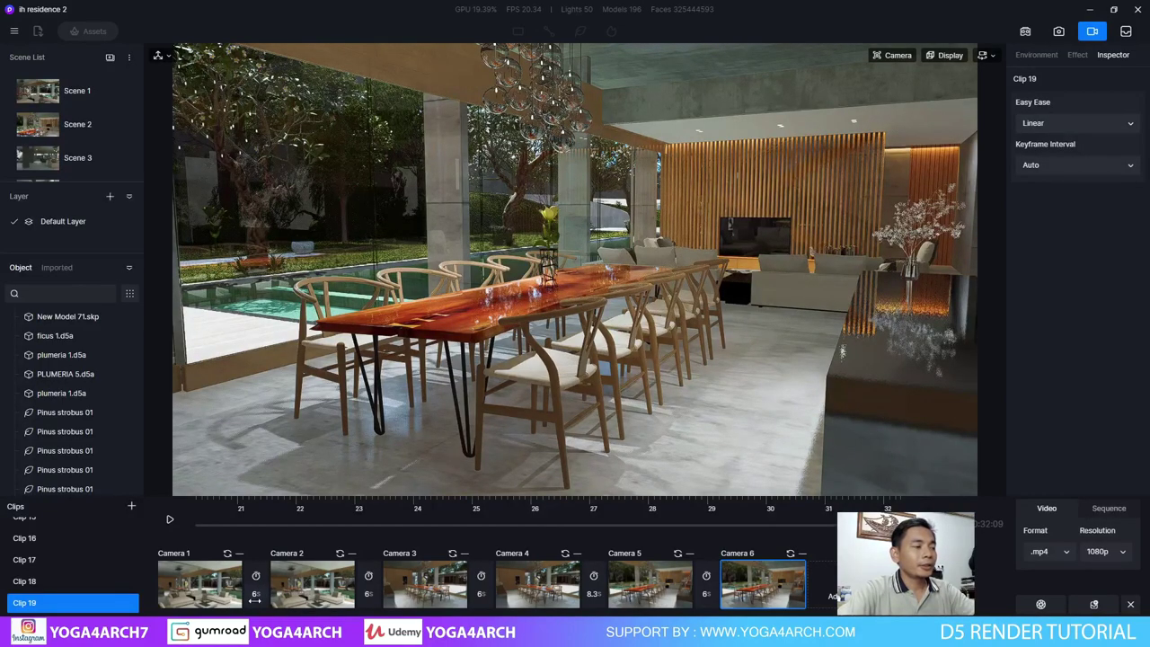
Set the intervals between the six cameras, in order, to 4, 1, 4, 1 and 2 seconds.
{"action": "left_click", "coordinate": [256, 594]}
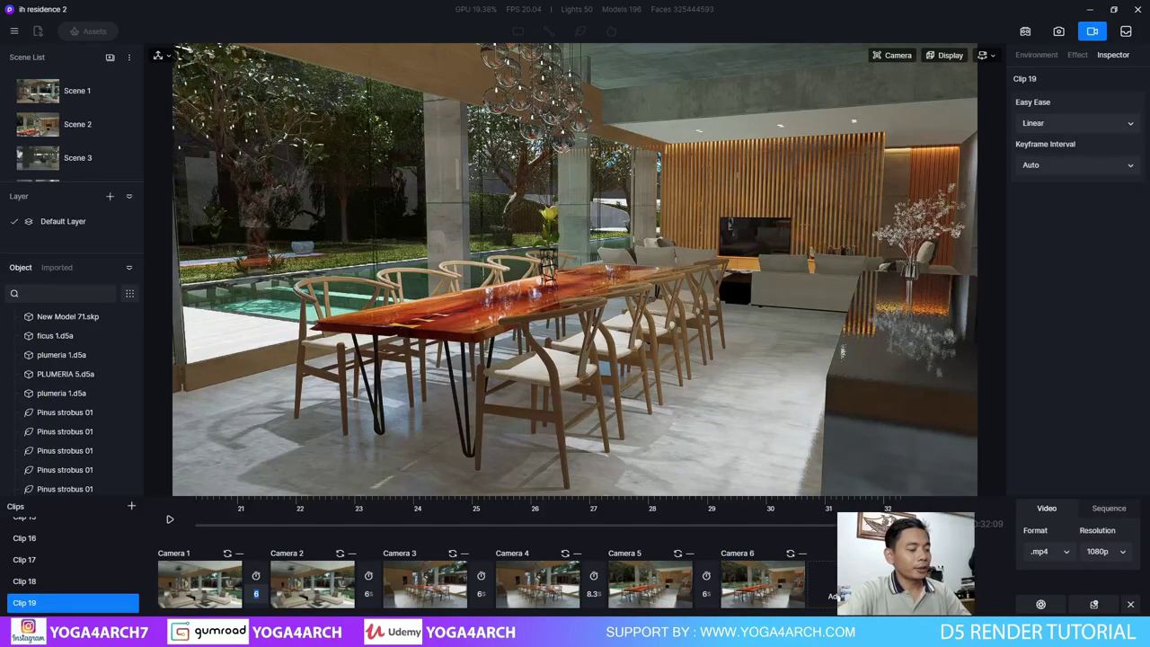
{"action": "type", "text": "4"}
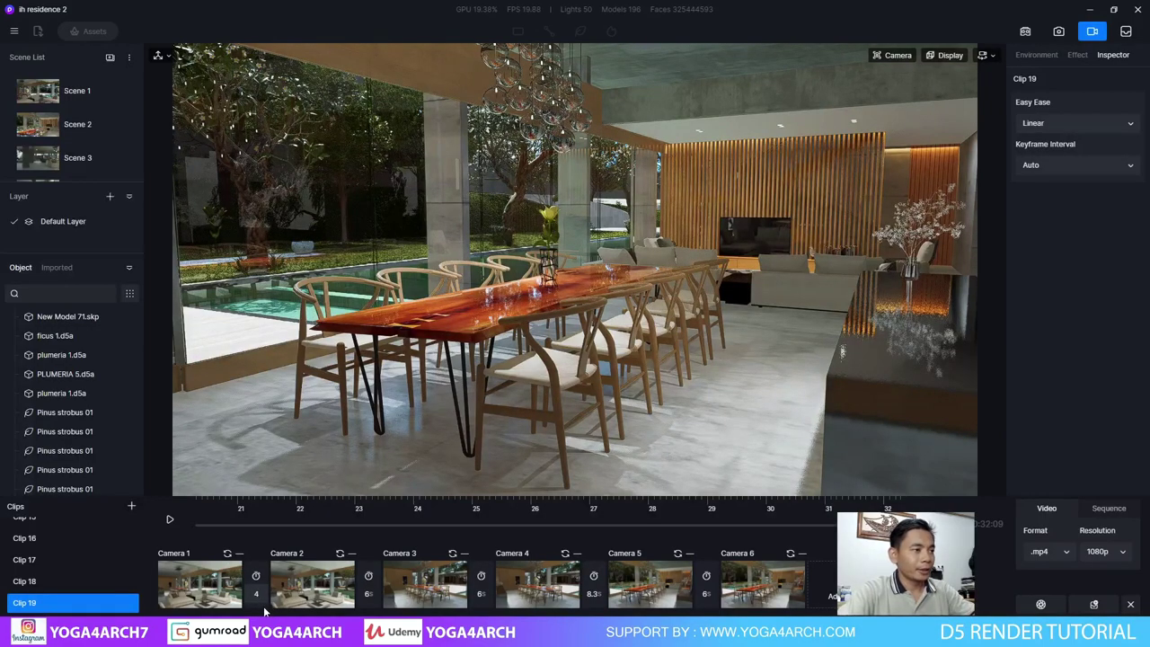
{"action": "key", "text": "Return"}
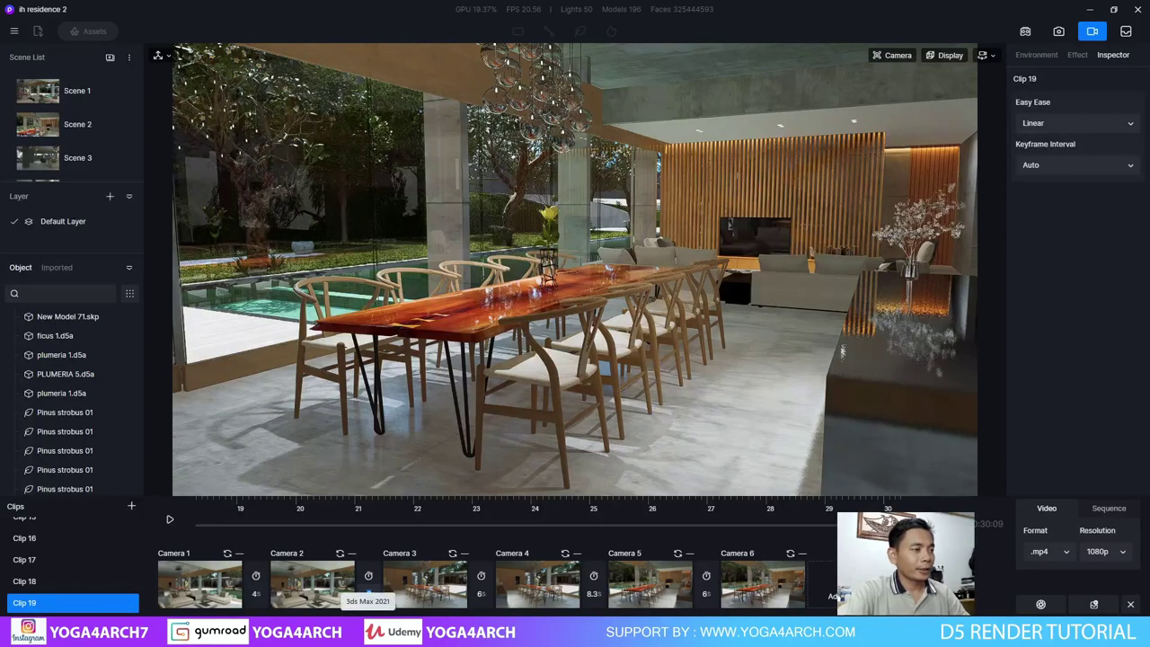
{"action": "left_click", "coordinate": [481, 594]}
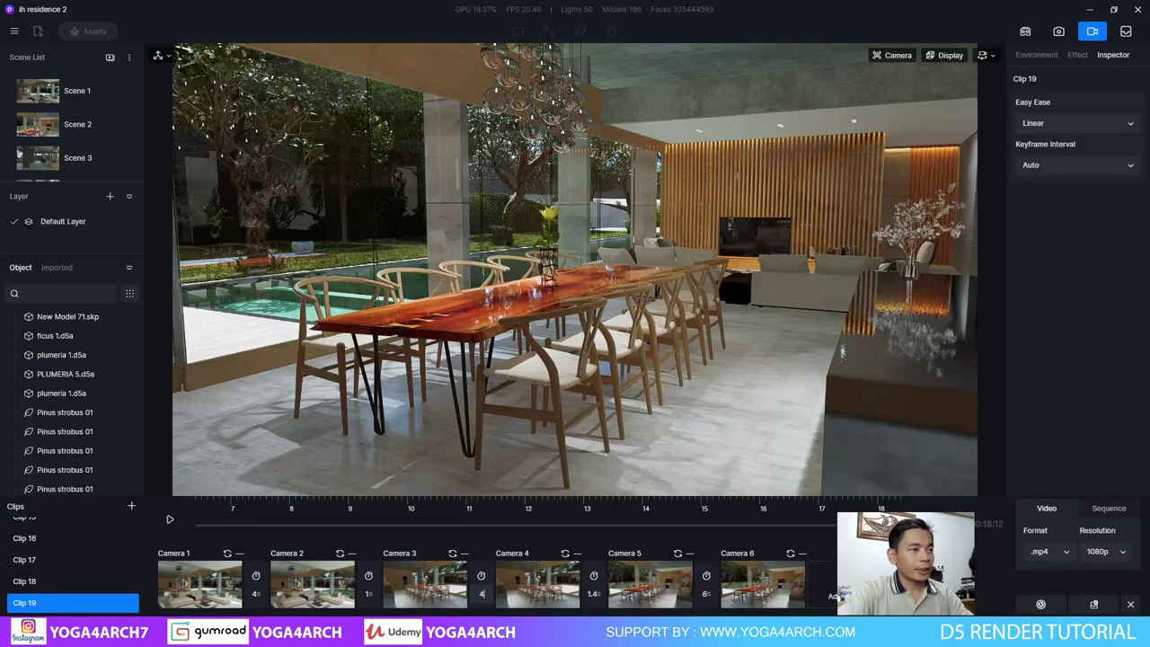
{"action": "type", "text": "4"}
{"action": "left_click", "coordinate": [593, 594]}
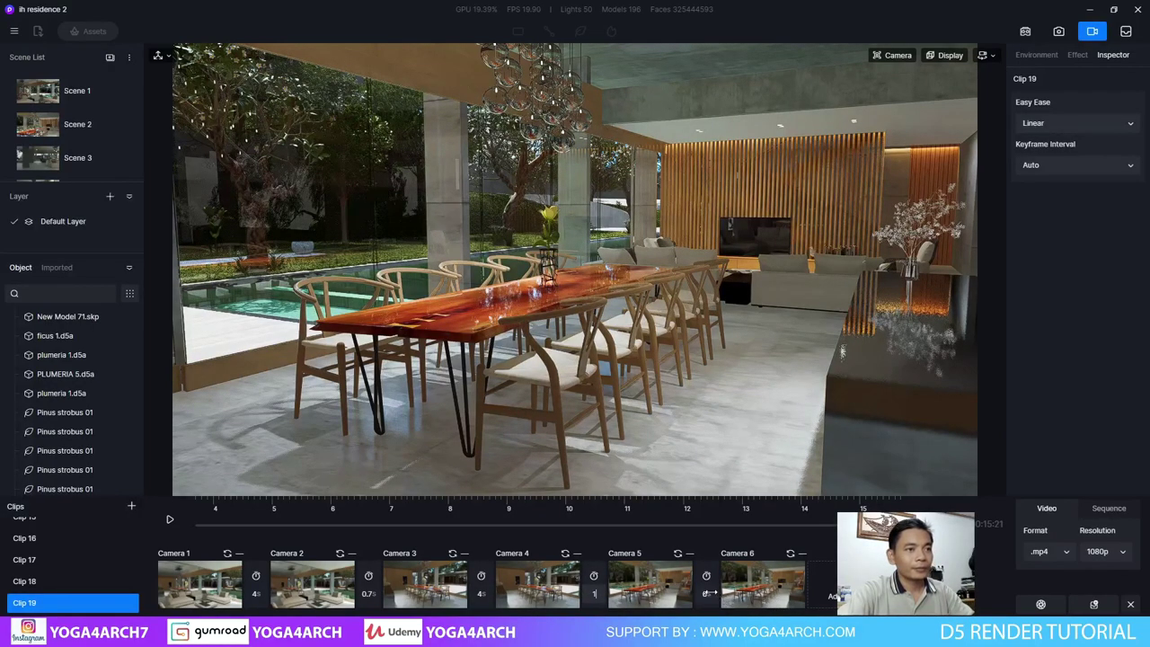
{"action": "left_click", "coordinate": [706, 594]}
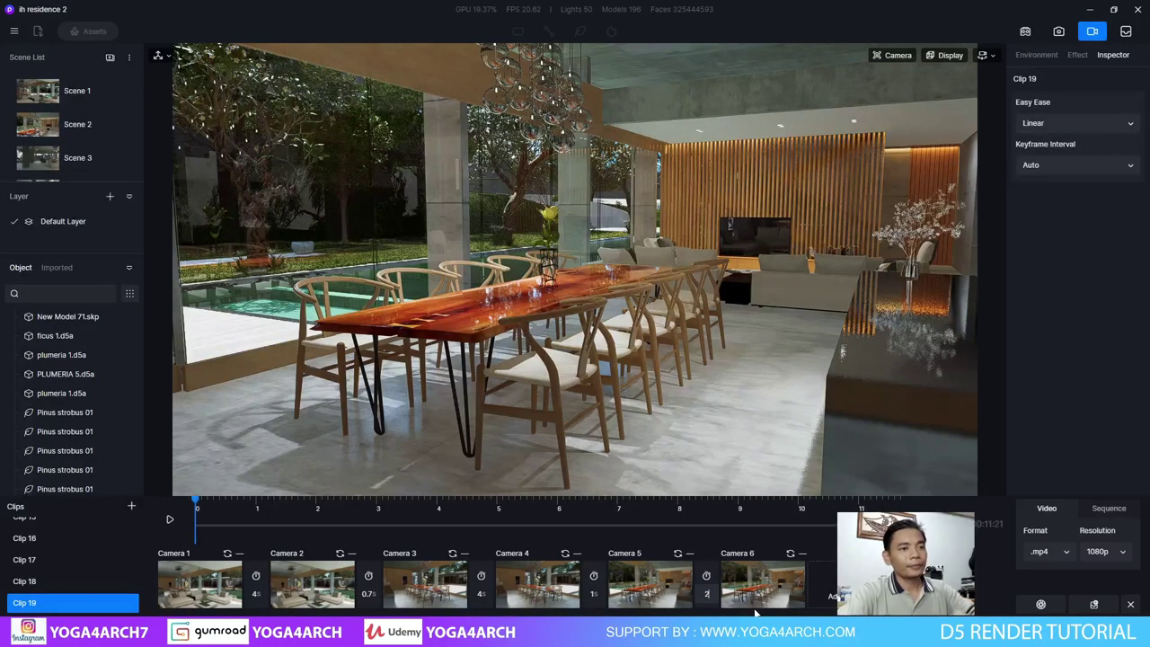
Play the clip to preview the camera animation.
{"action": "left_click", "coordinate": [169, 523]}
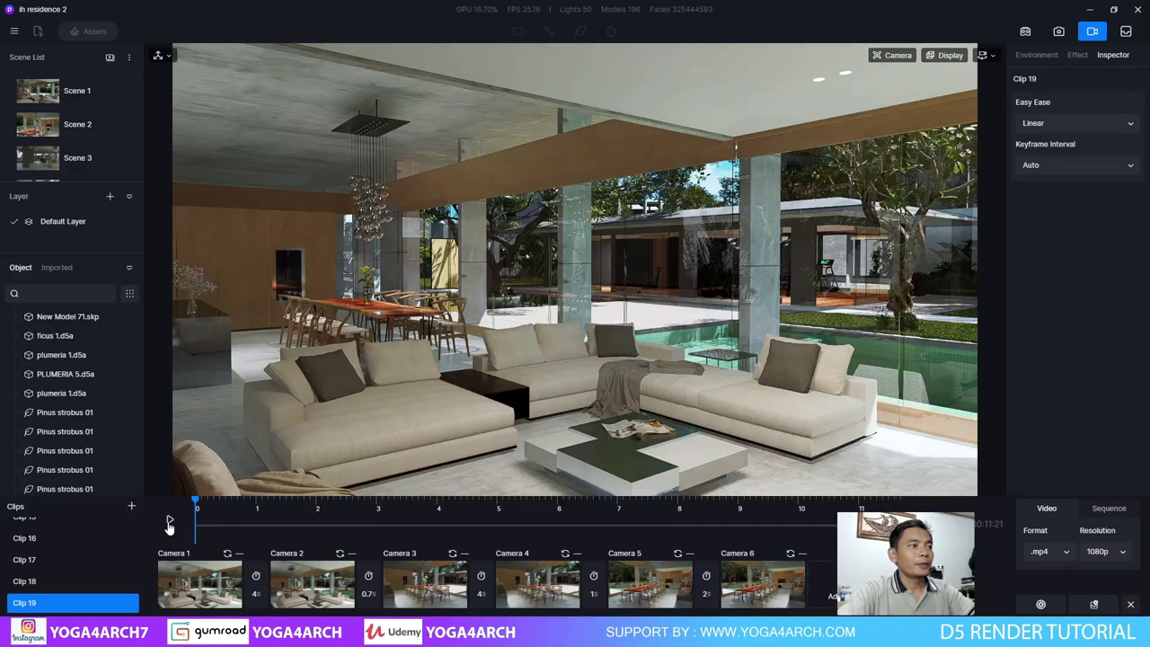
{"action": "left_click", "coordinate": [169, 522]}
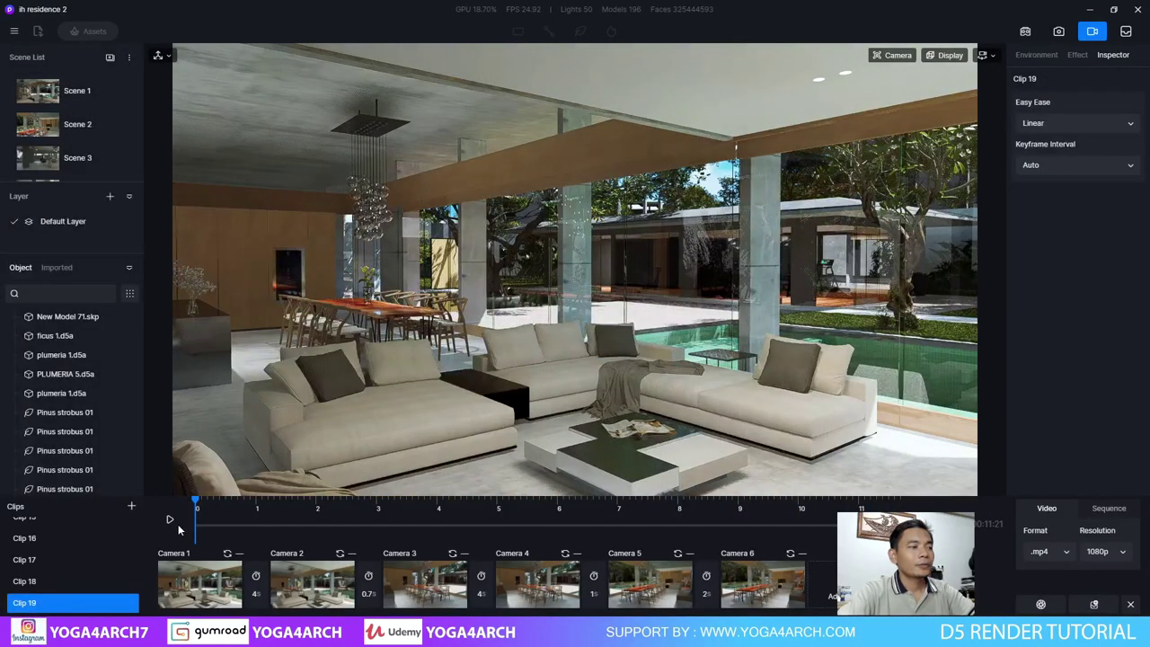
From the Camera 1 view, add a keyframe for the corner sofa at 1 second on the timeline.
{"action": "left_click", "coordinate": [185, 586]}
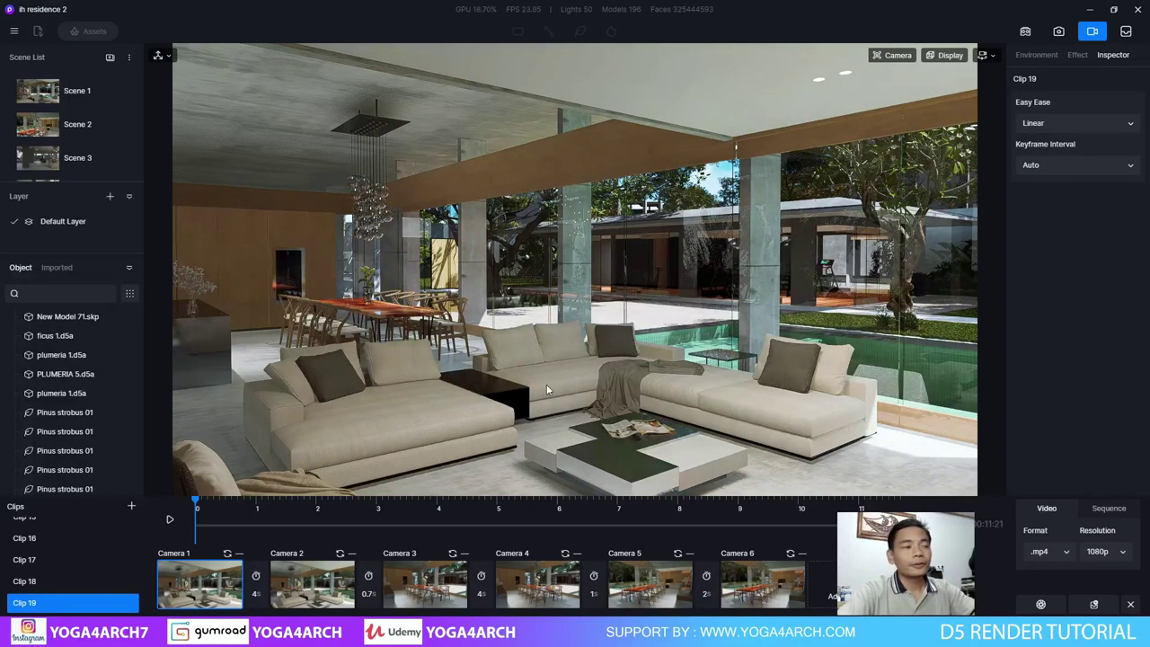
{"action": "left_click", "coordinate": [460, 418]}
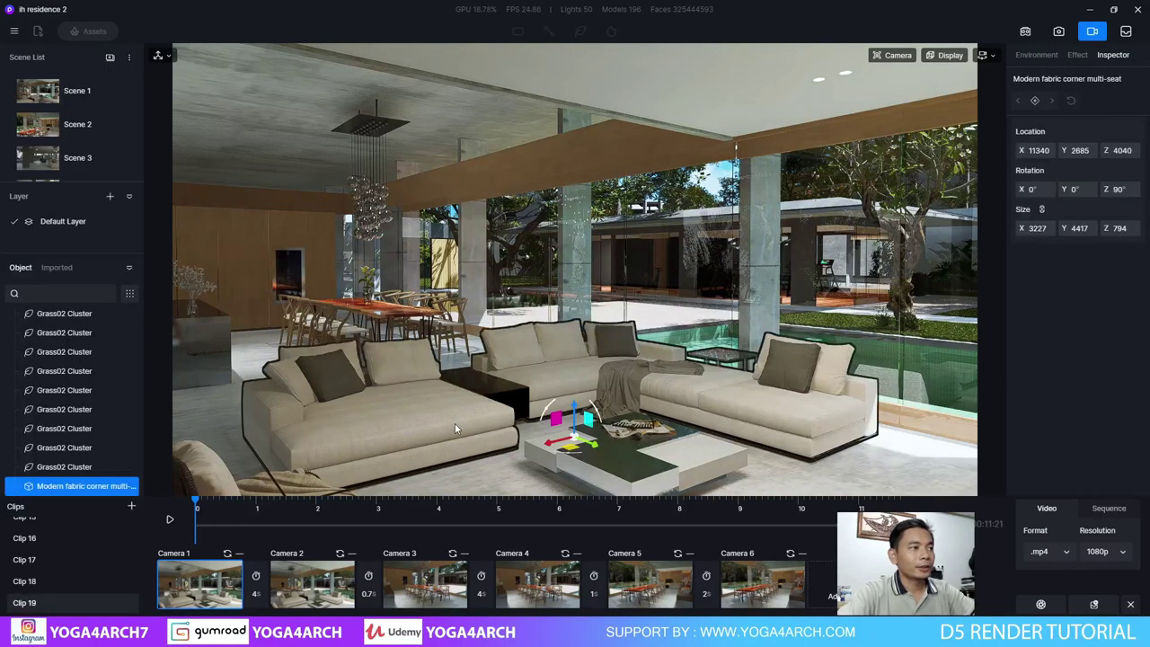
{"action": "left_click", "coordinate": [199, 500]}
{"action": "left_click_drag", "start_coordinate": [198, 500], "coordinate": [258, 500]}
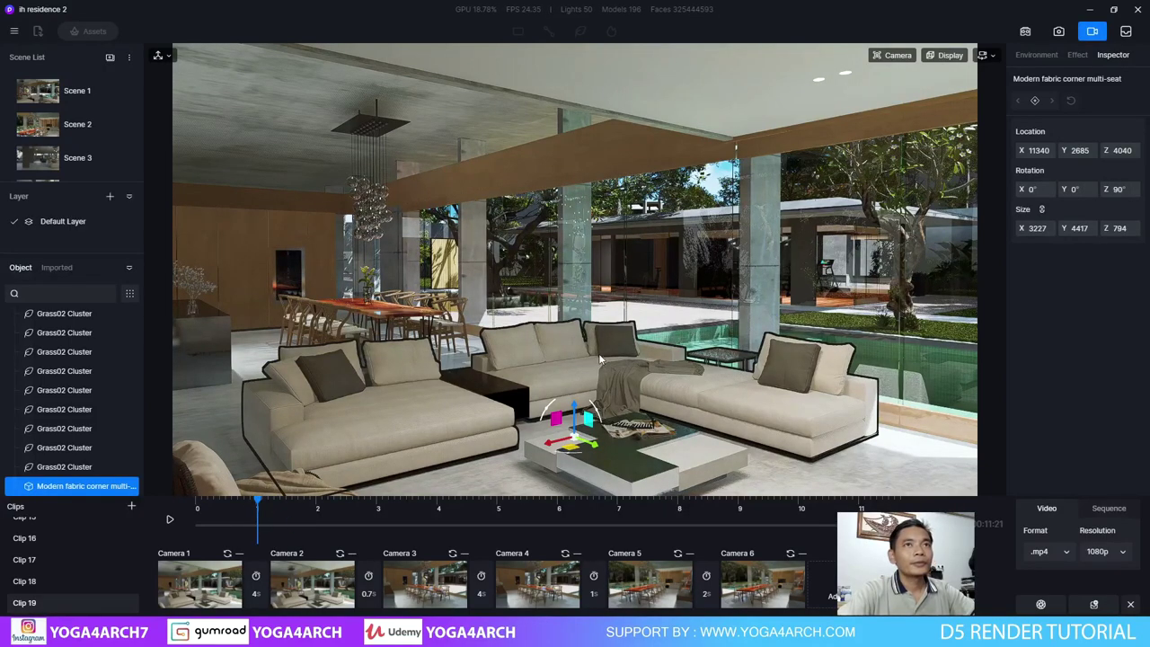
{"action": "left_click", "coordinate": [1036, 101]}
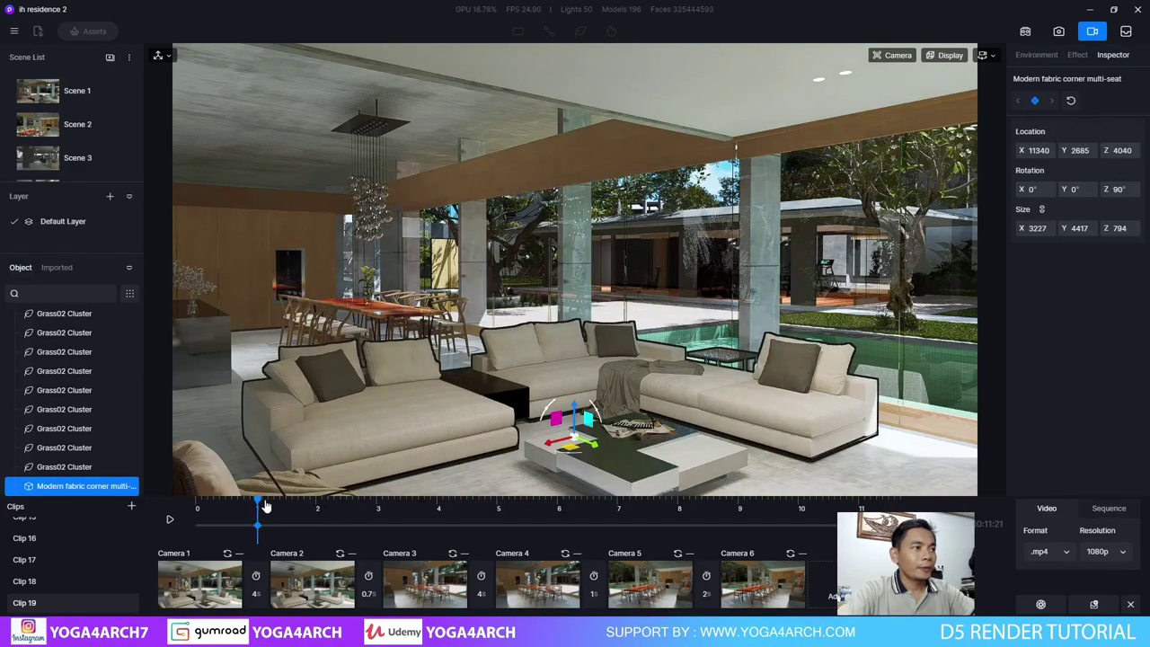
At about 0.25 seconds, move the corner sofa to X 18052 and rotate it to 0° about Z.
{"action": "left_click_drag", "start_coordinate": [260, 506], "coordinate": [214, 499]}
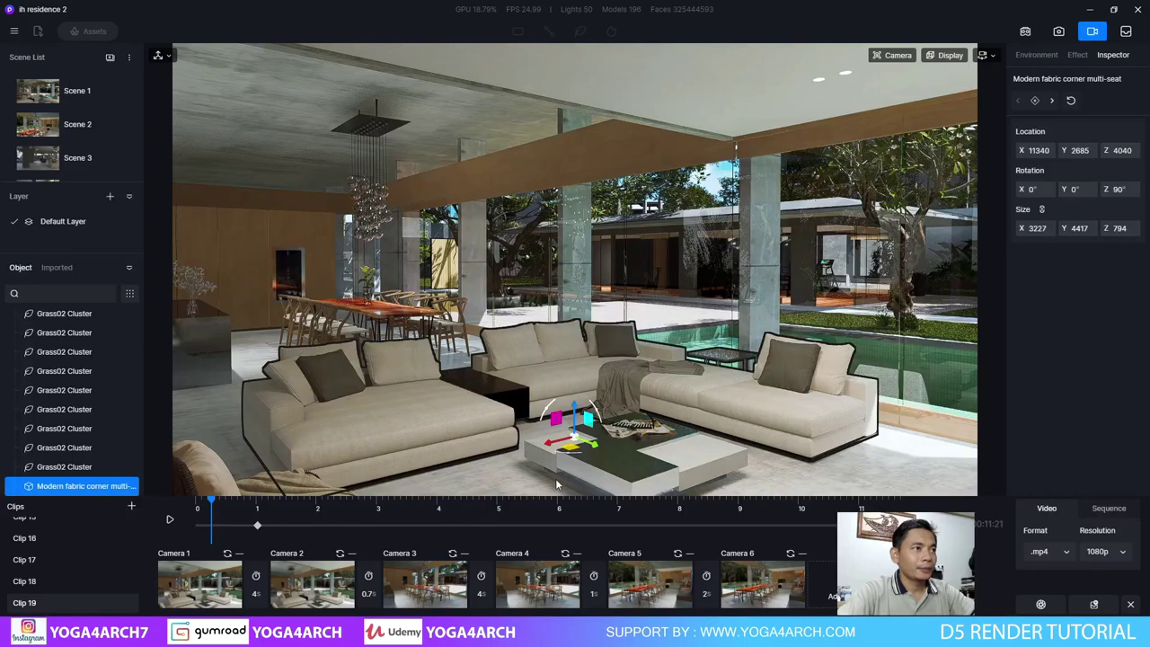
{"action": "left_click_drag", "start_coordinate": [550, 448], "coordinate": [641, 401]}
{"action": "right_click_drag", "start_coordinate": [641, 396], "coordinate": [454, 455]}
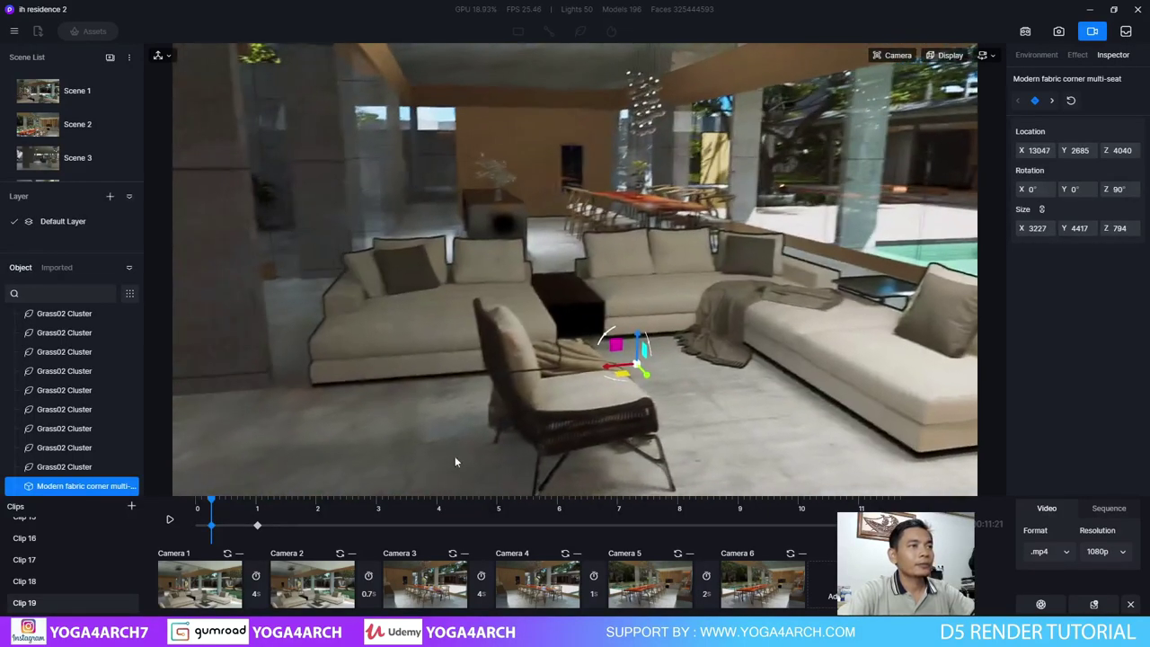
{"action": "left_click_drag", "start_coordinate": [586, 367], "coordinate": [207, 373]}
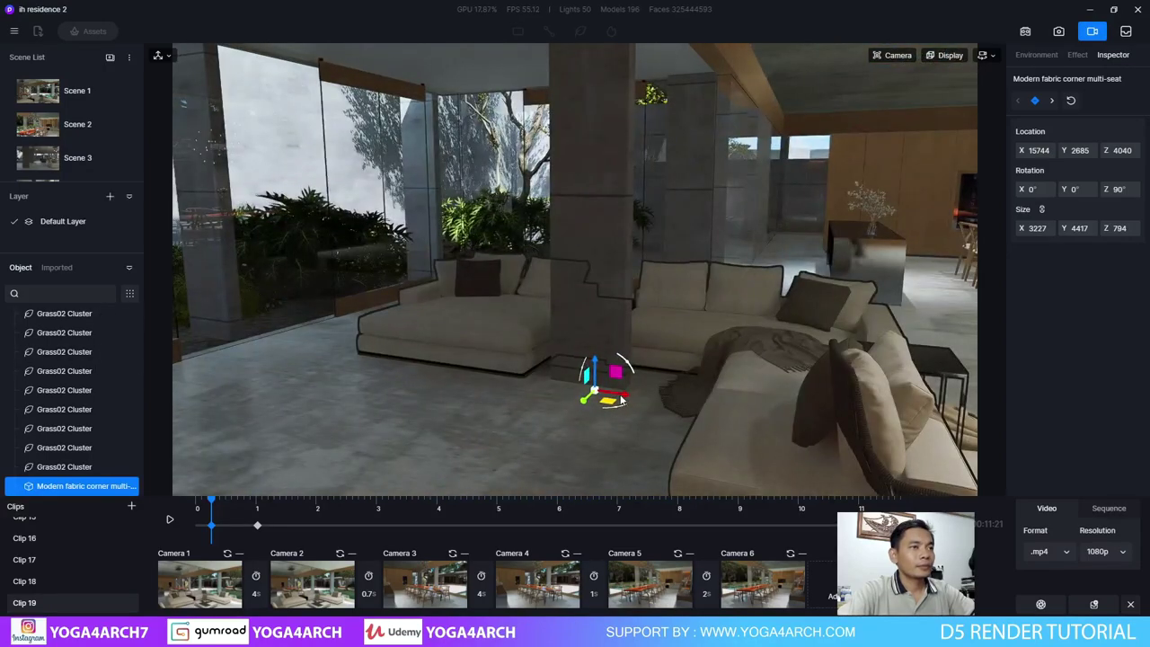
{"action": "left_click_drag", "start_coordinate": [632, 404], "coordinate": [369, 377]}
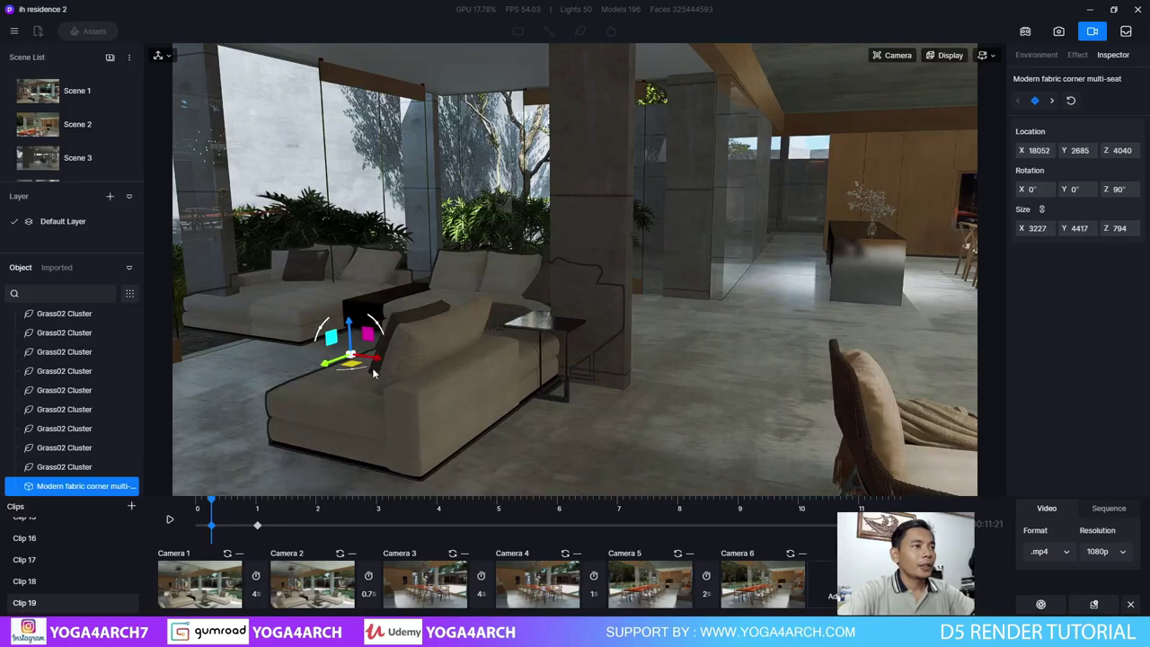
{"action": "left_click_drag", "start_coordinate": [378, 329], "coordinate": [392, 359]}
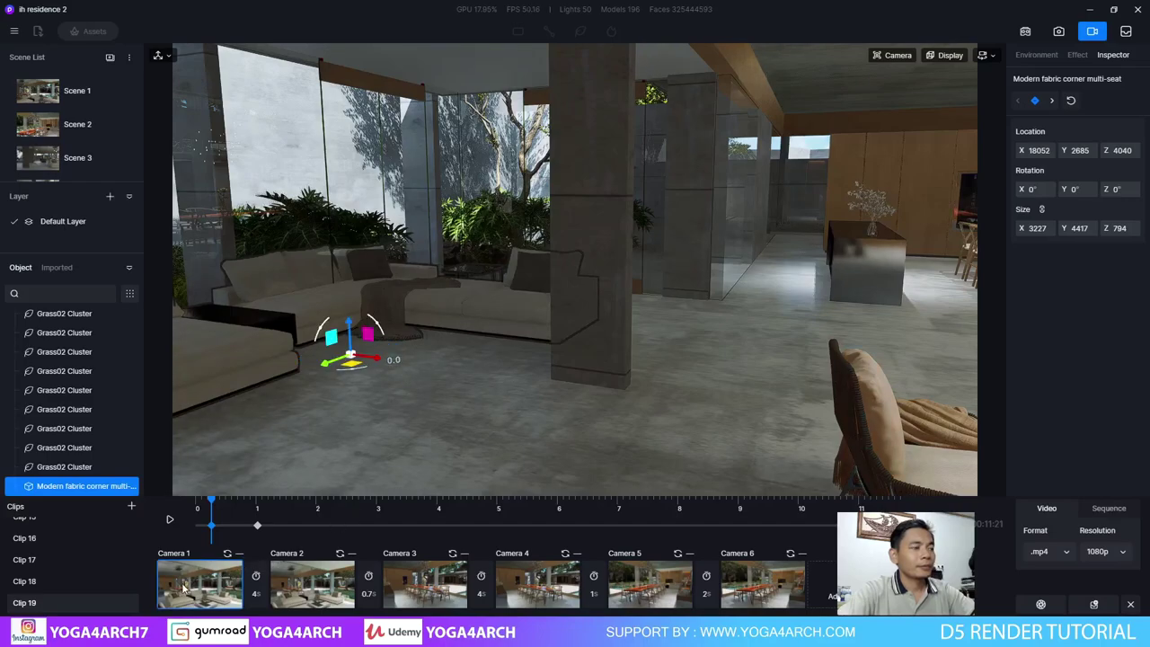
Play the clip to check the sofa's animation.
{"action": "left_click", "coordinate": [170, 520]}
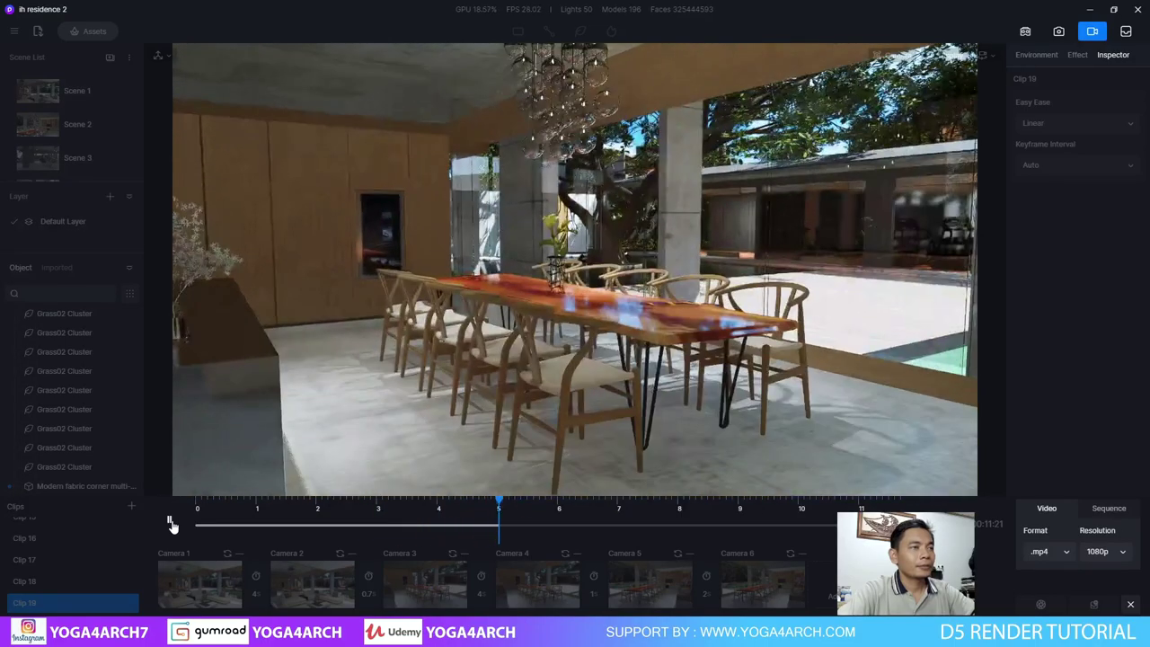
{"action": "left_click", "coordinate": [170, 521]}
From the Camera 1 view, add a keyframe for the outdoor fabric leisure chair at 2 seconds on the timeline.
{"action": "left_click", "coordinate": [189, 575]}
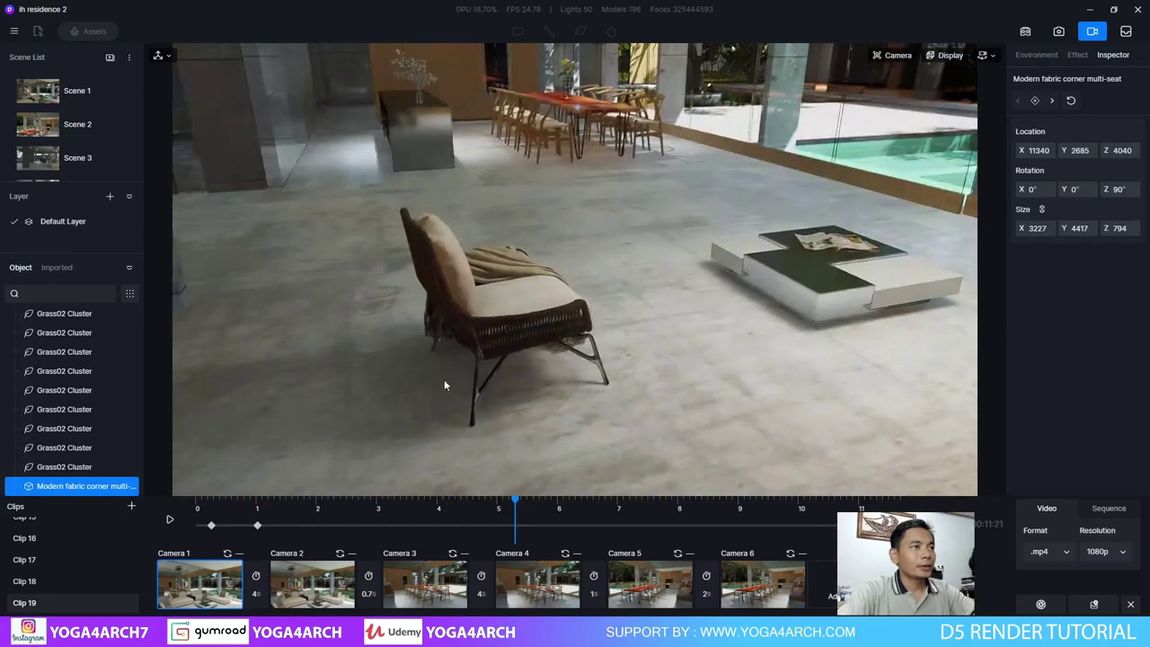
{"action": "left_click", "coordinate": [457, 360]}
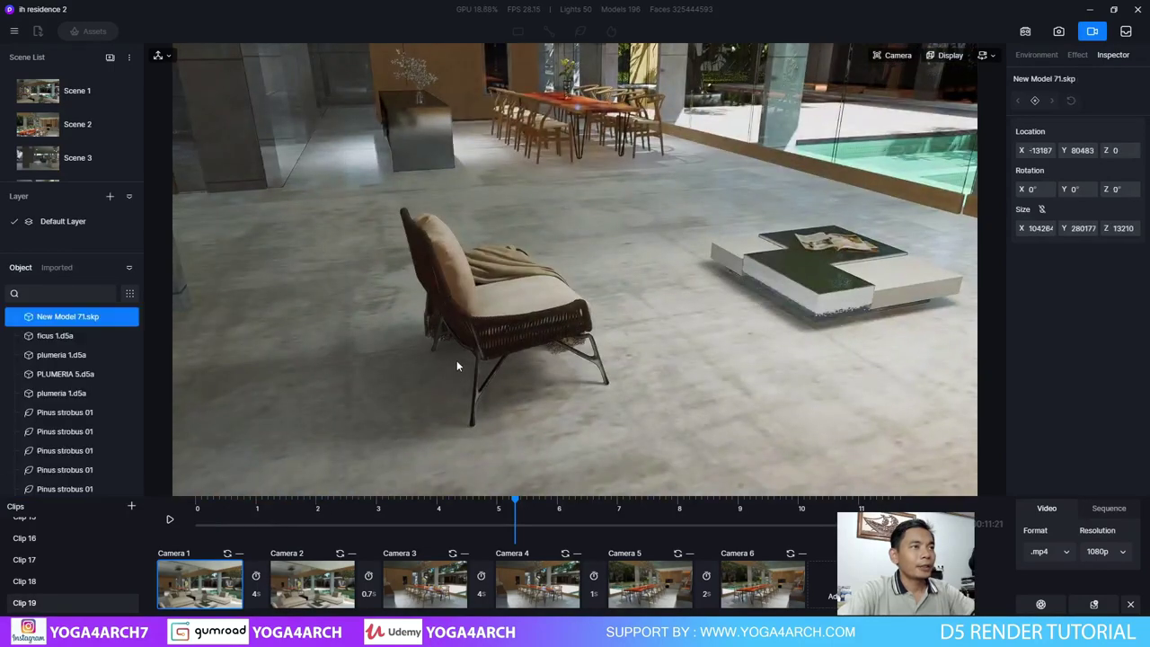
{"action": "left_click", "coordinate": [205, 579]}
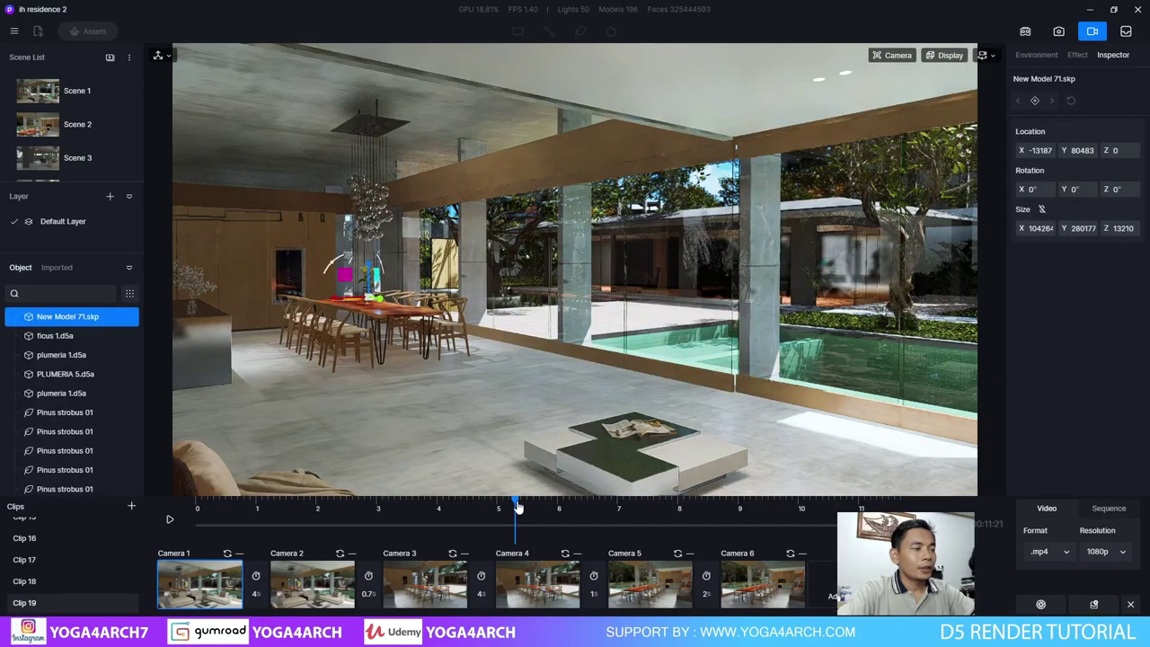
{"action": "left_click_drag", "start_coordinate": [369, 502], "coordinate": [320, 500]}
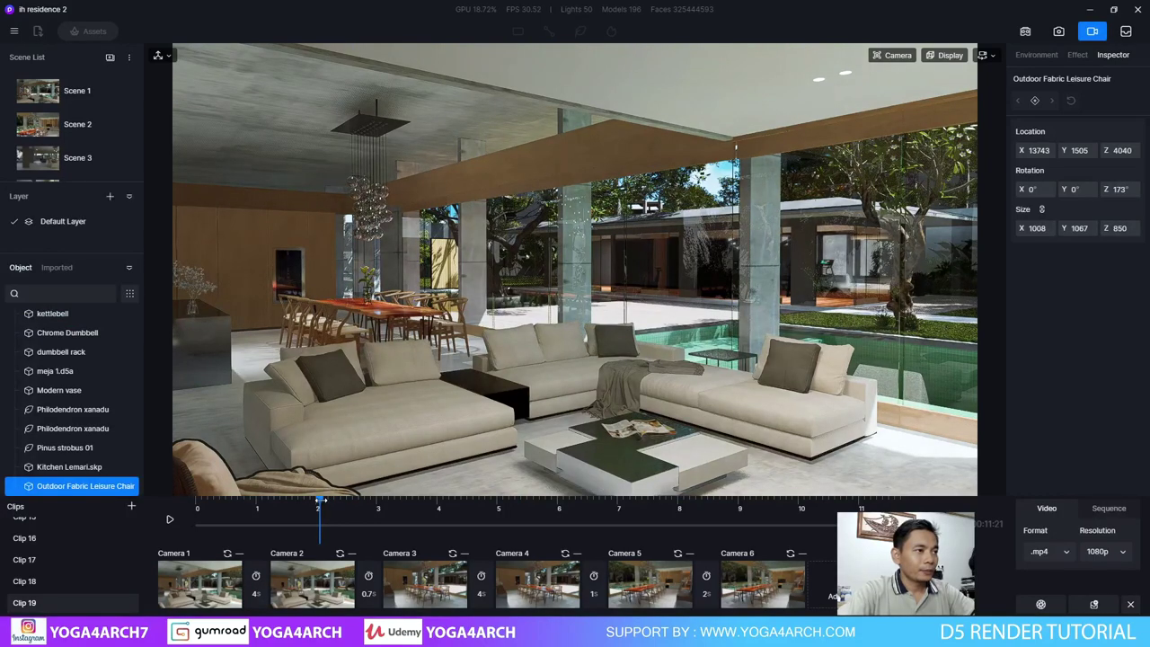
{"action": "right_click_drag", "start_coordinate": [551, 403], "coordinate": [481, 415]}
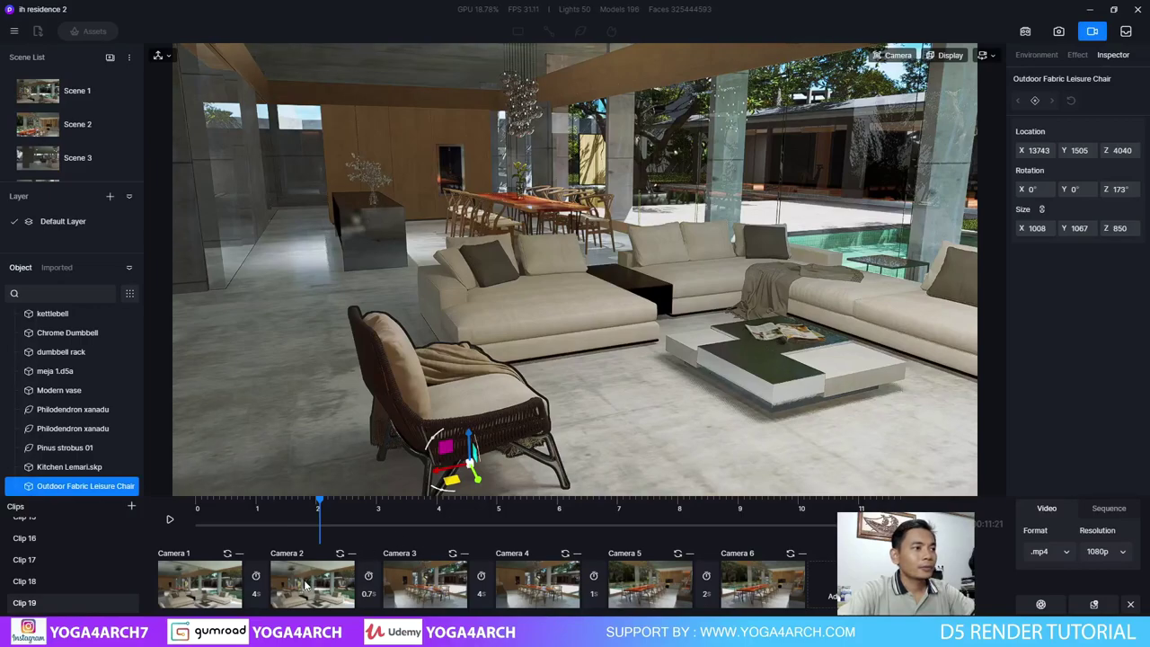
{"action": "left_click", "coordinate": [1035, 101]}
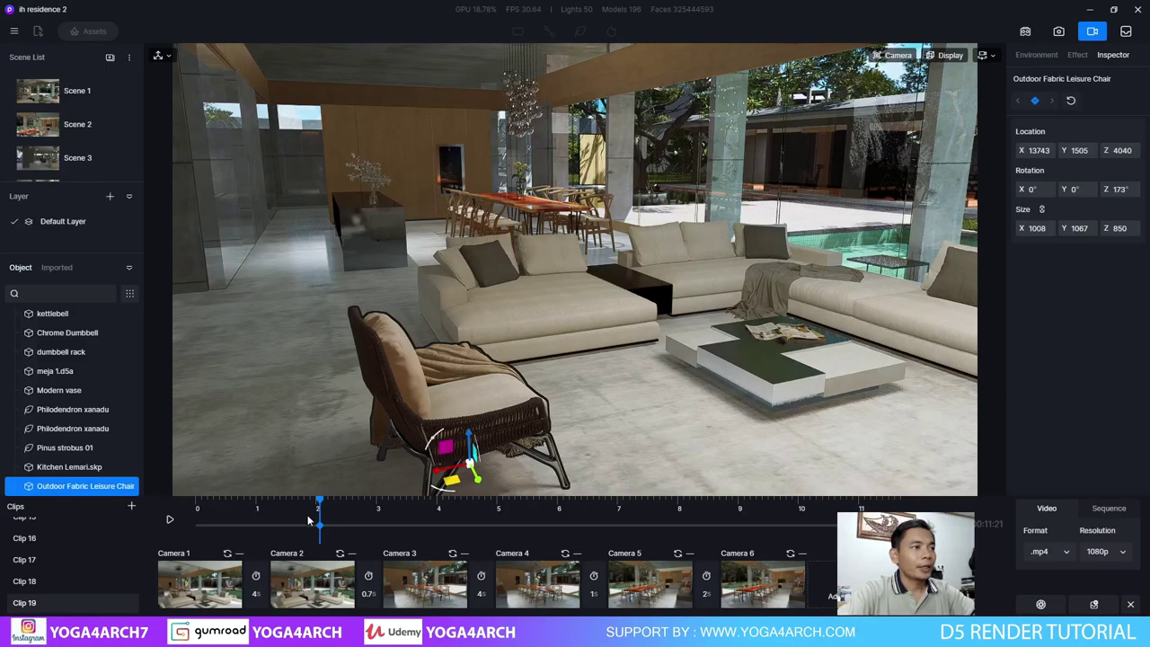
At 1 second, move the leisure chair to X 16577, Y 512 and rotate it to 40° about Z.
{"action": "left_click_drag", "start_coordinate": [319, 501], "coordinate": [264, 505]}
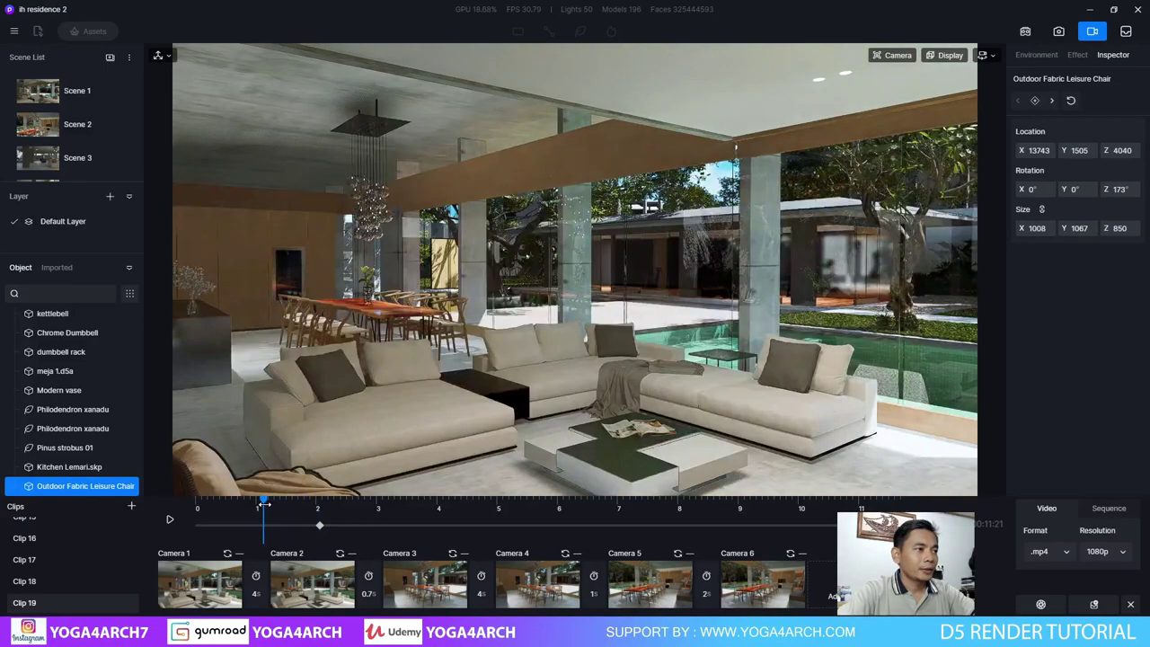
{"action": "key", "text": "f"}
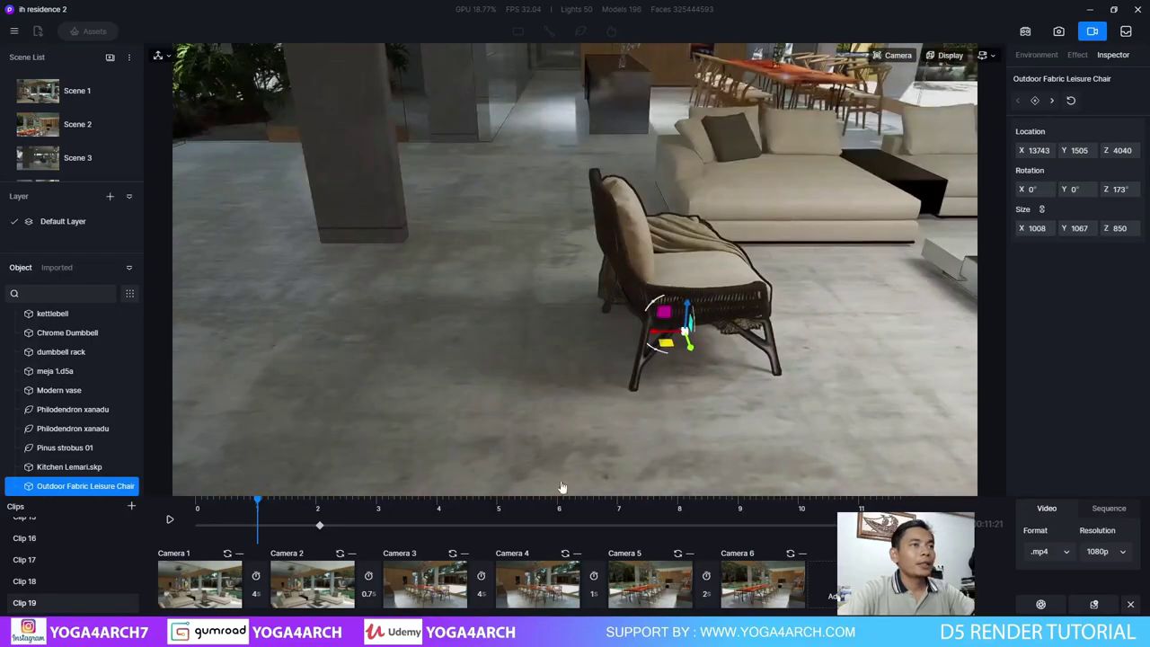
{"action": "left_click_drag", "start_coordinate": [659, 330], "coordinate": [210, 331]}
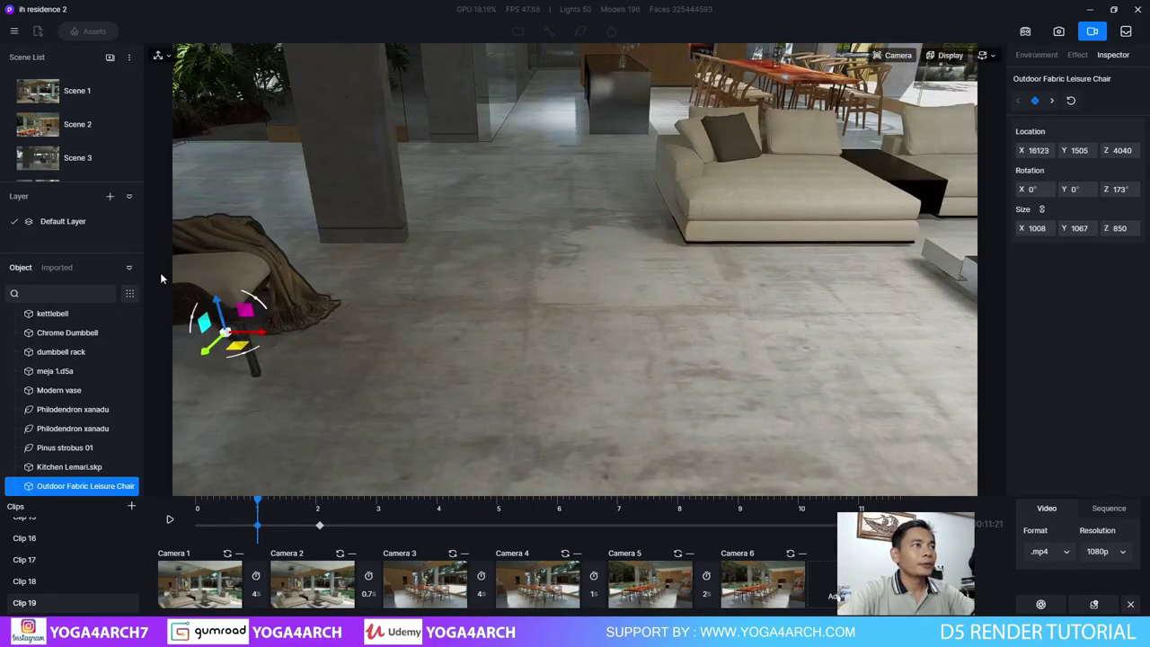
{"action": "key", "text": "f"}
{"action": "left_click_drag", "start_coordinate": [529, 328], "coordinate": [298, 460]}
Play the clip from the start to check the leisure chair's animation.
{"action": "left_click", "coordinate": [200, 582]}
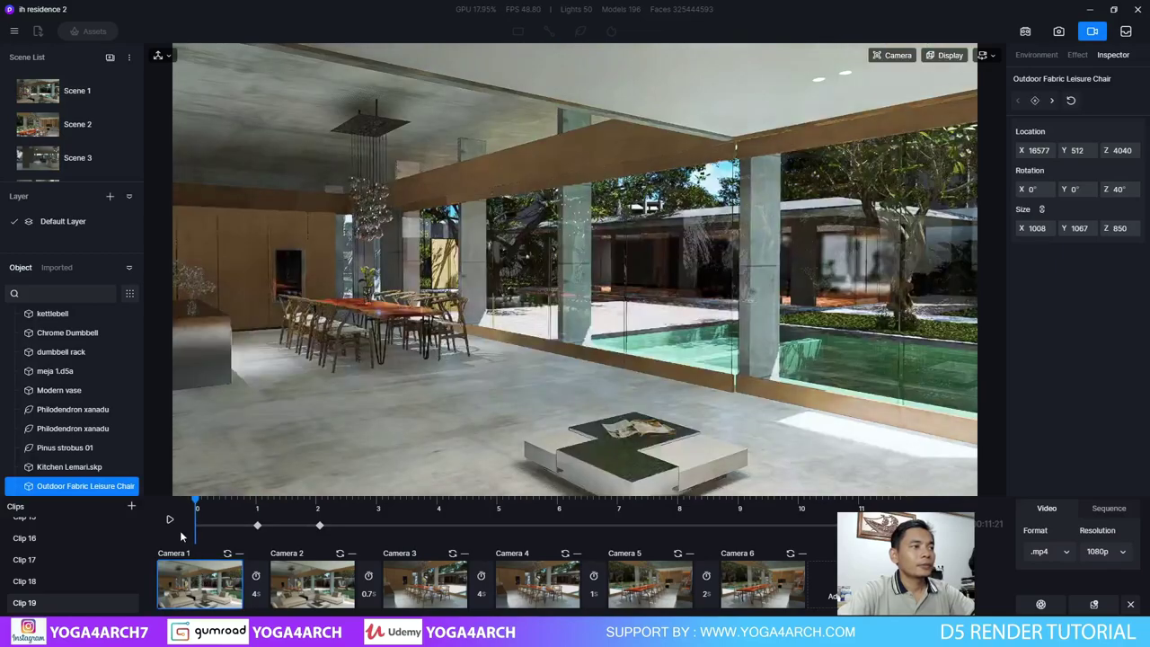
{"action": "left_click", "coordinate": [170, 520]}
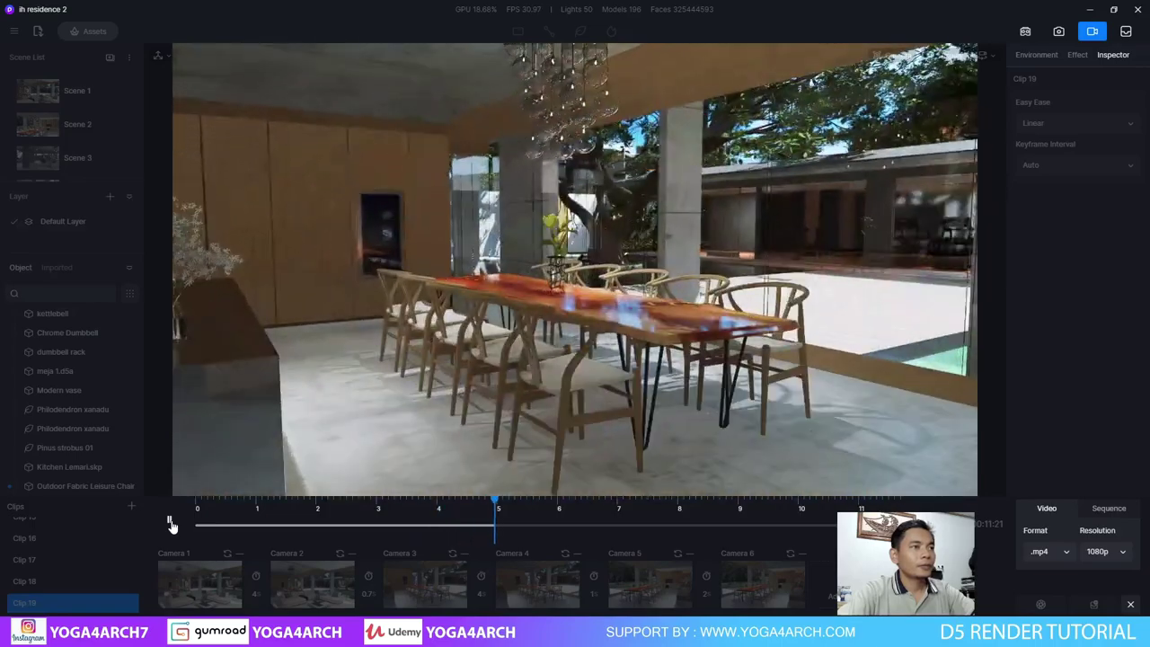
{"action": "left_click", "coordinate": [170, 521]}
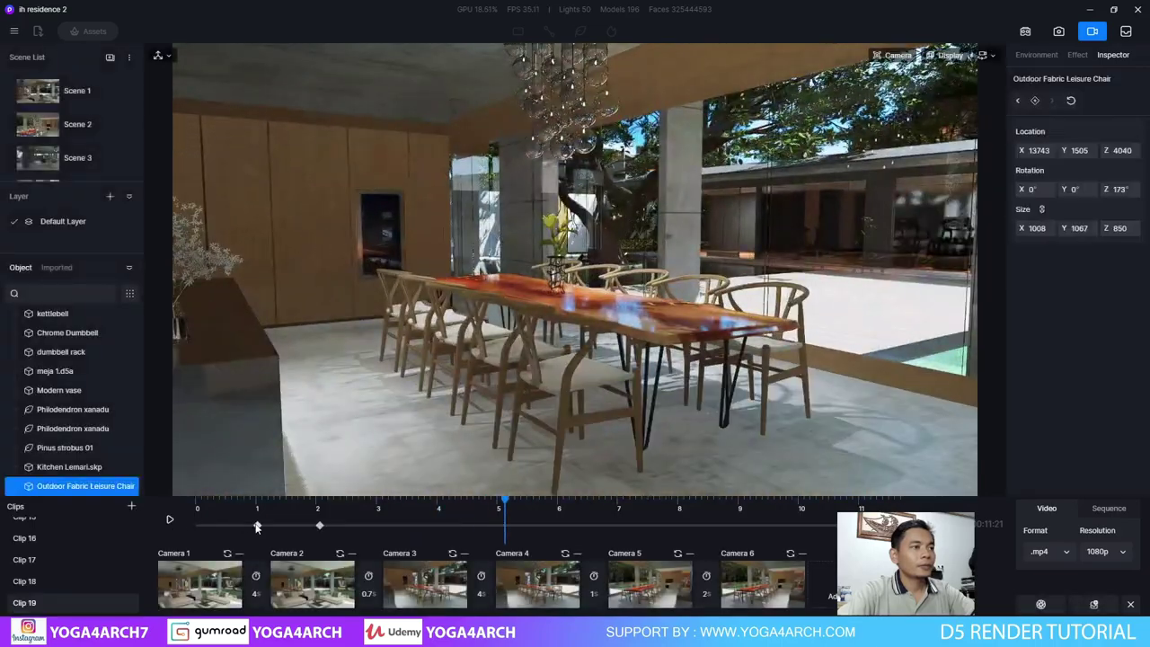
Add a keyframe for the stone coffee table at 3 seconds, and at 2 seconds move it to X 12057, Y -1406.
{"action": "left_click_drag", "start_coordinate": [504, 501], "coordinate": [377, 509]}
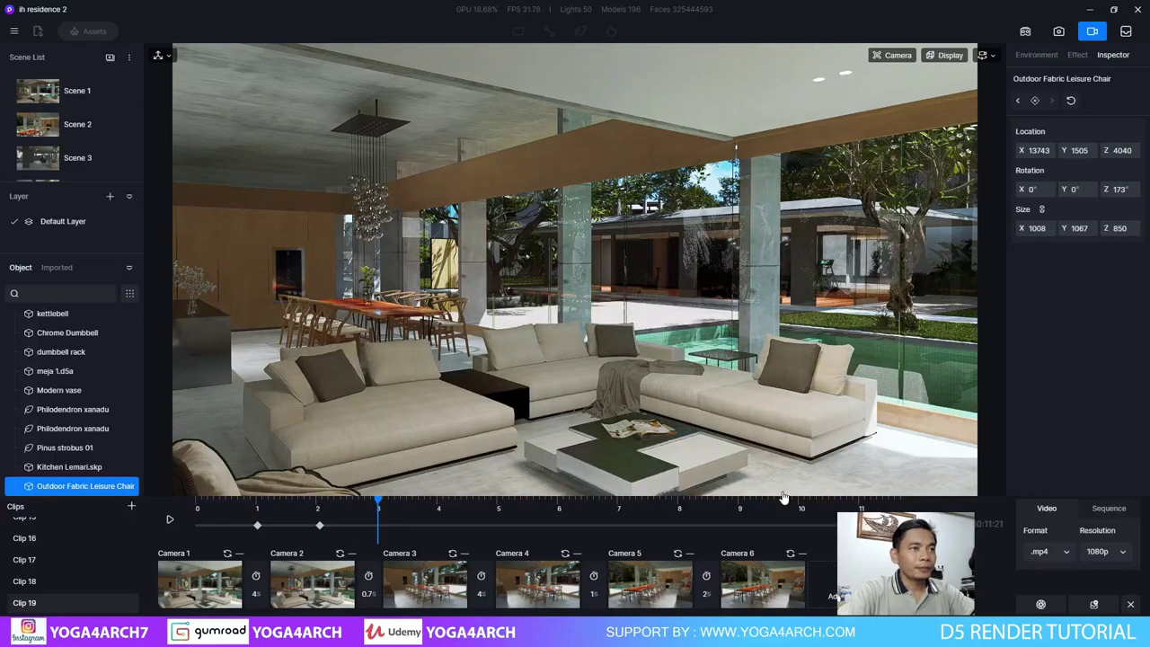
{"action": "left_click", "coordinate": [650, 468]}
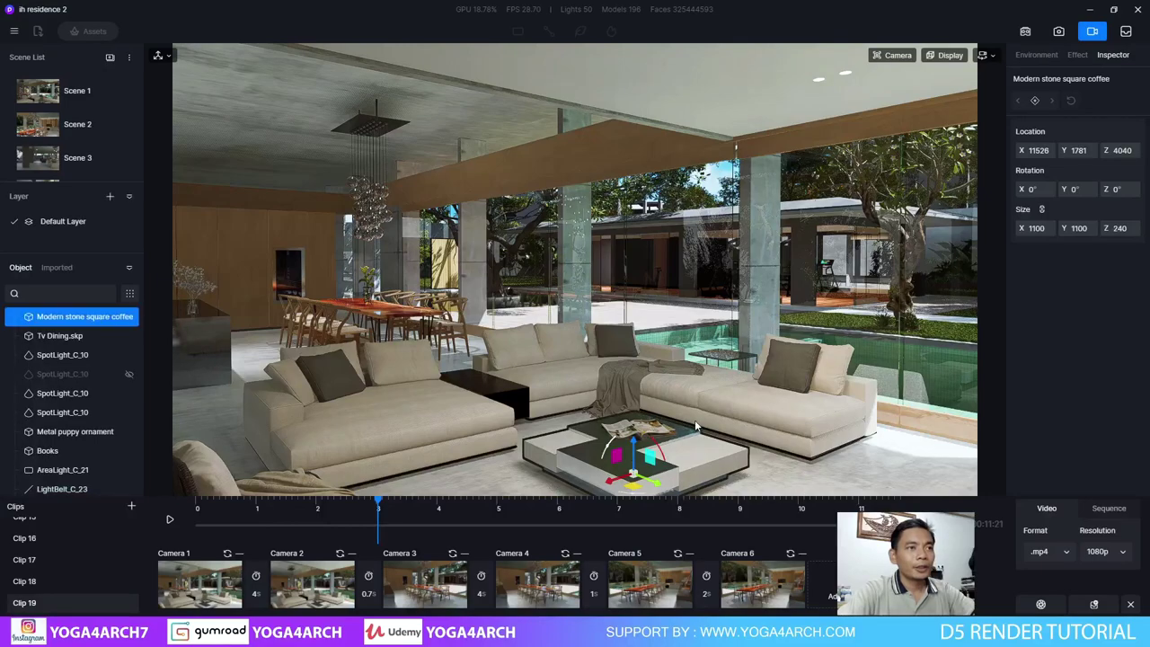
{"action": "left_click", "coordinate": [1035, 101]}
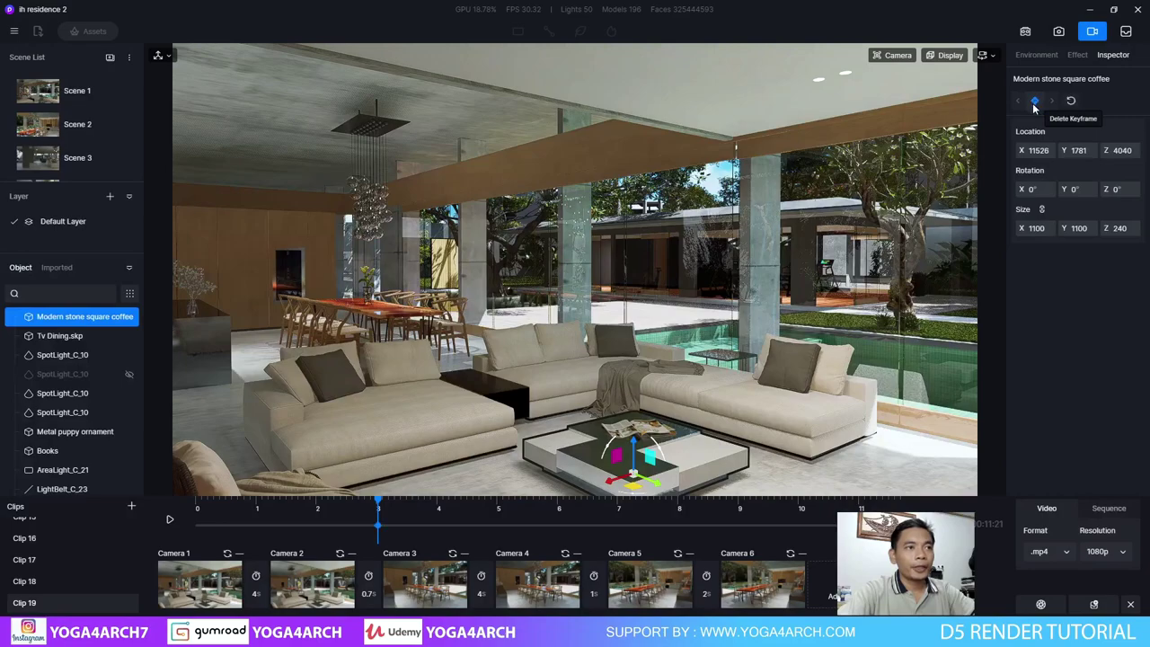
{"action": "left_click", "coordinate": [319, 520]}
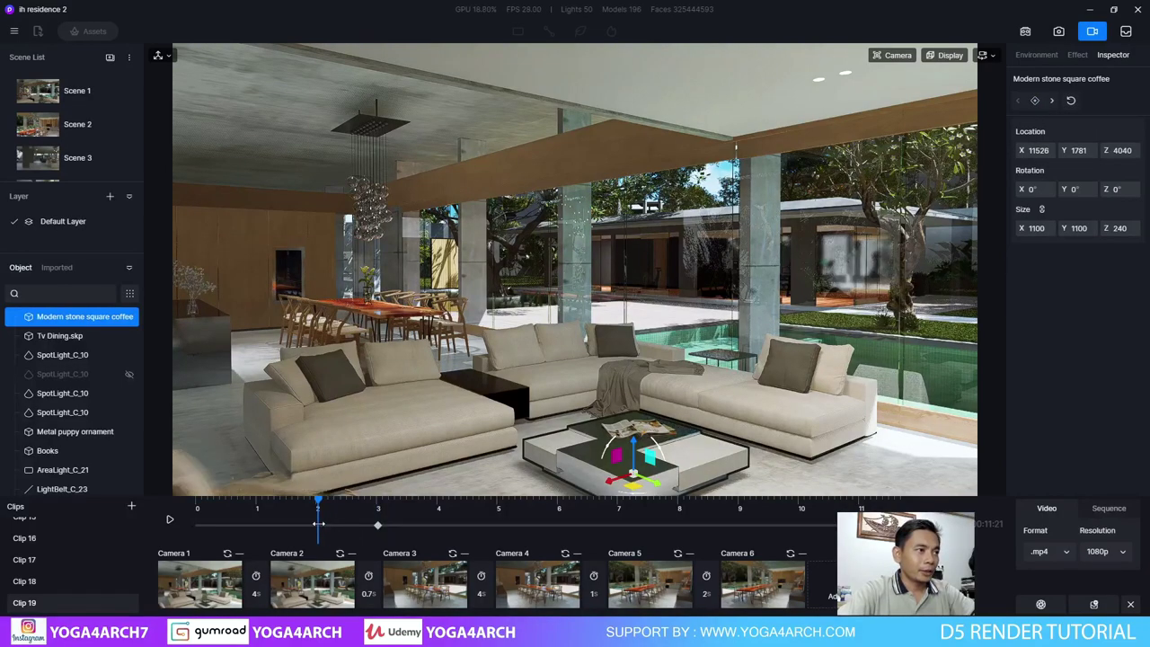
{"action": "right_click_drag", "start_coordinate": [607, 357], "coordinate": [518, 258]}
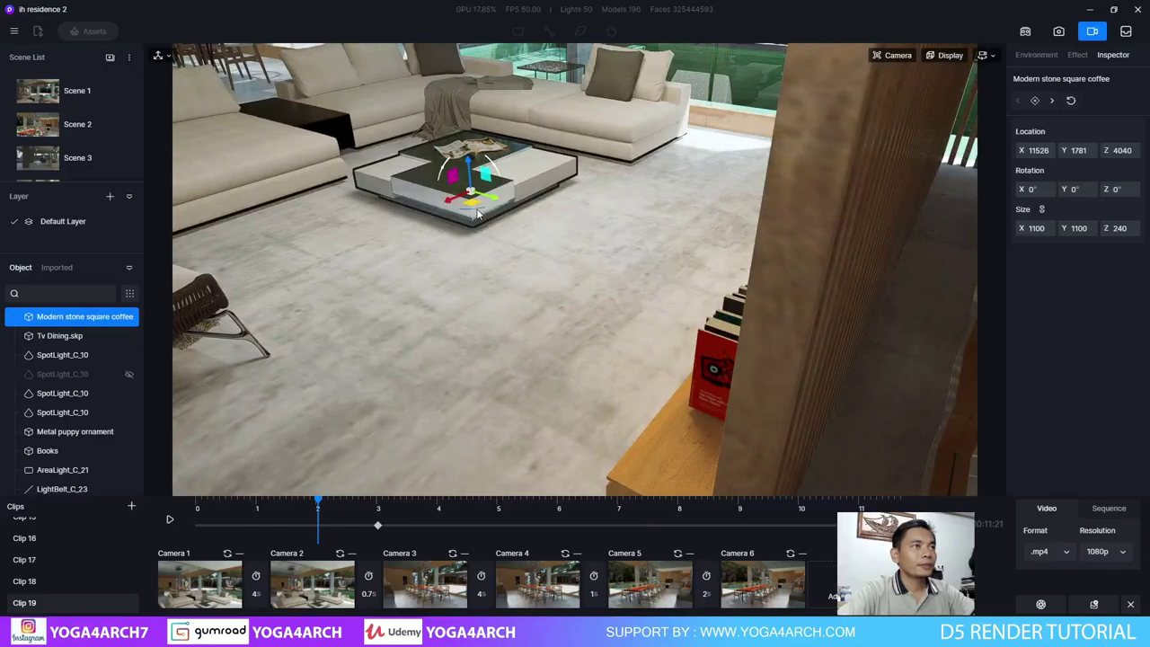
{"action": "left_click_drag", "start_coordinate": [473, 206], "coordinate": [1036, 453]}
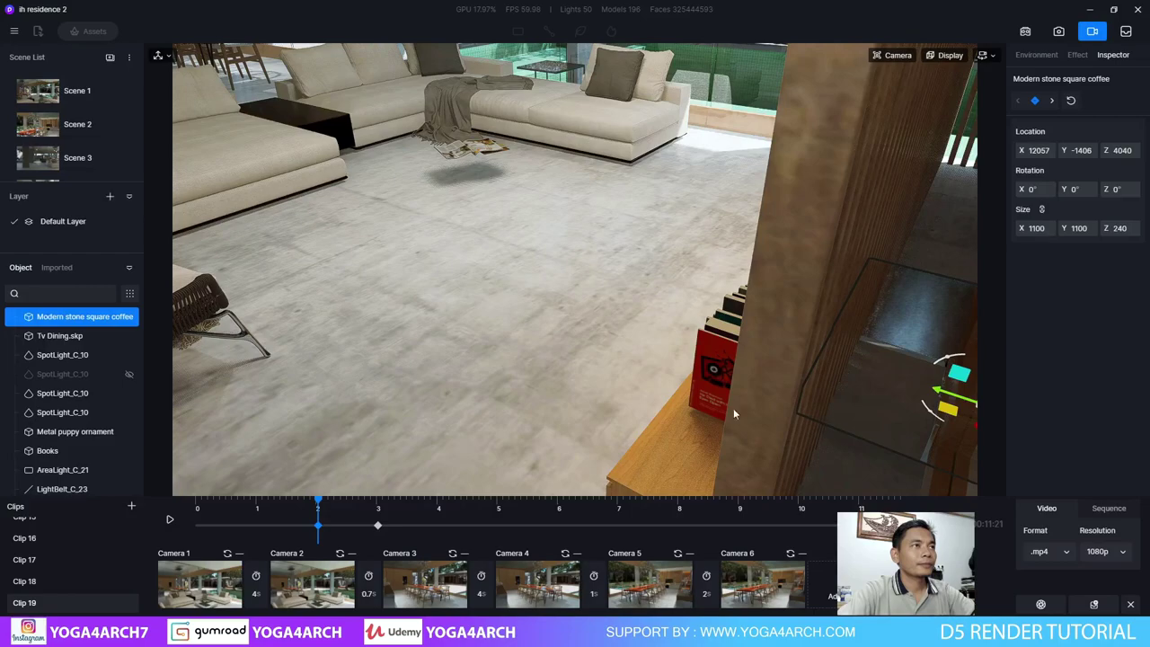
Play the clip from Camera 1 to check the coffee table's animation.
{"action": "left_click", "coordinate": [179, 588]}
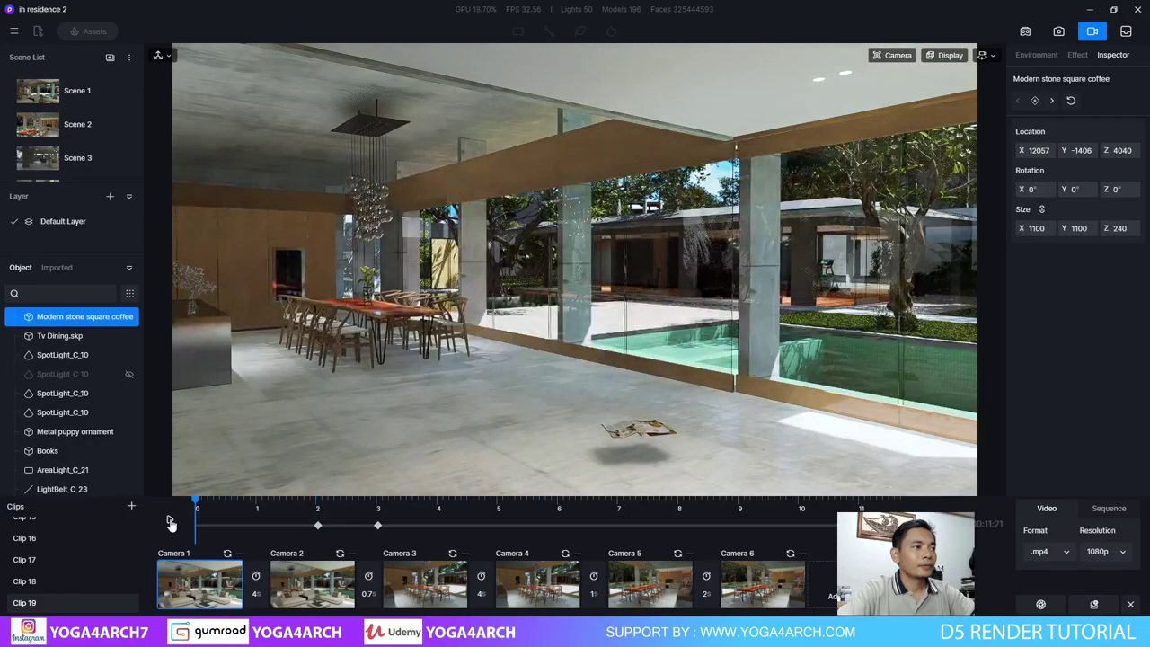
{"action": "left_click", "coordinate": [170, 523]}
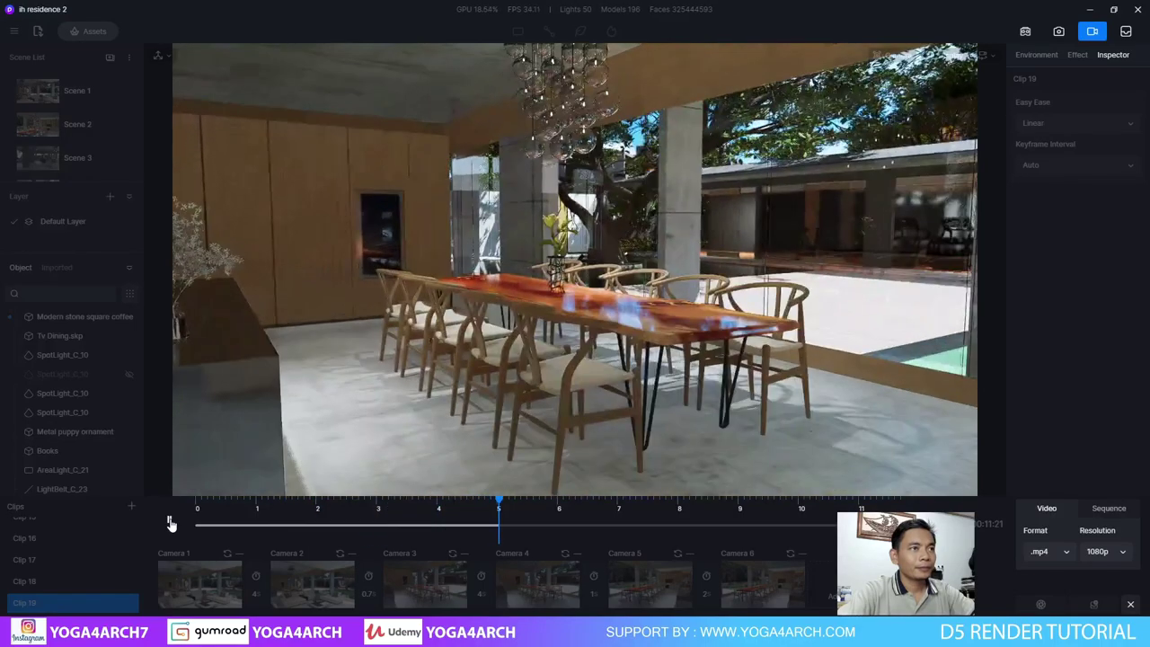
{"action": "left_click", "coordinate": [170, 523]}
Add a keyframe for the magazine at 3 seconds, and at 2 seconds set its size to 0 on all axes.
{"action": "left_click", "coordinate": [199, 584]}
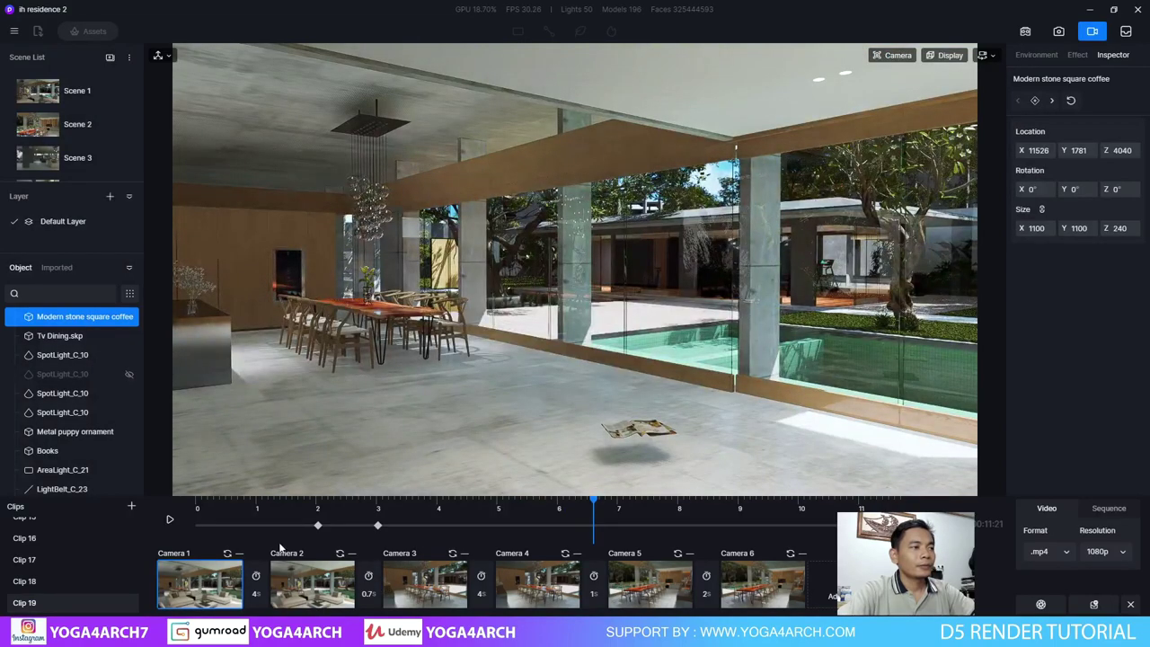
{"action": "left_click", "coordinate": [203, 529]}
{"action": "left_click_drag", "start_coordinate": [202, 528], "coordinate": [377, 530]}
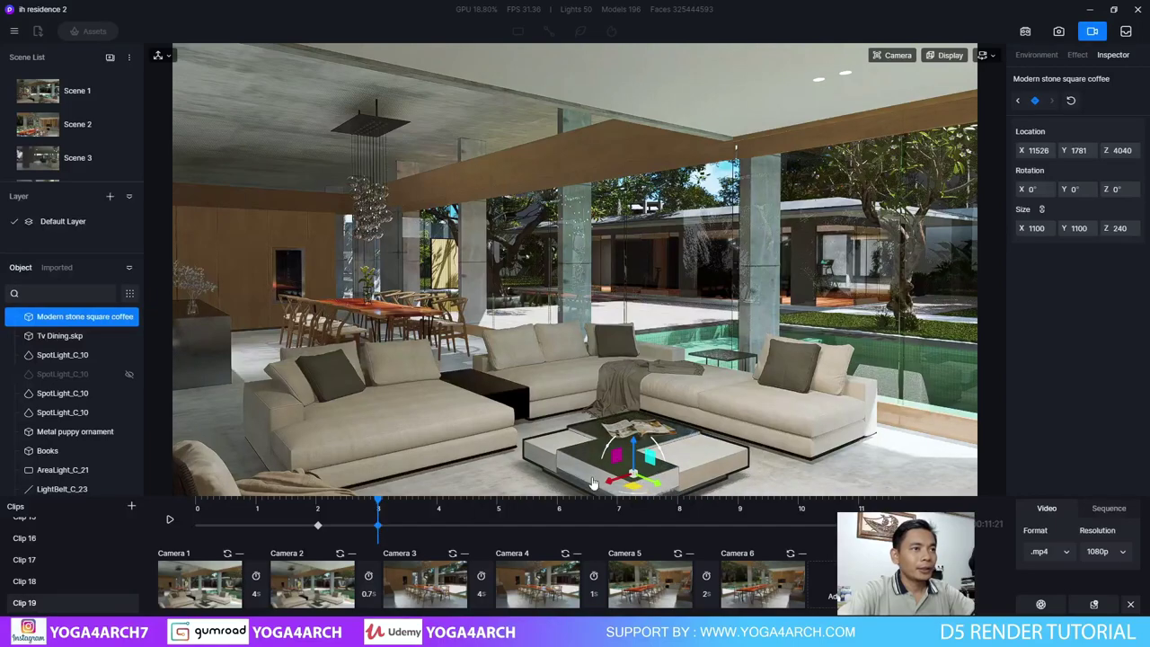
{"action": "left_click", "coordinate": [632, 427]}
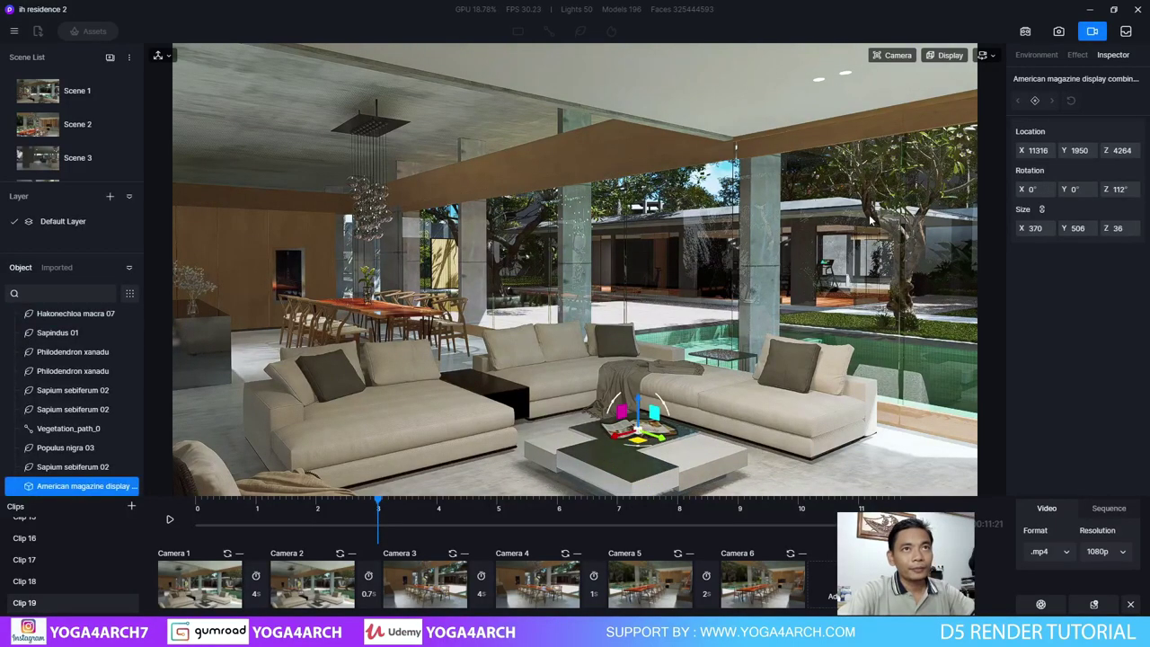
{"action": "left_click", "coordinate": [1035, 102]}
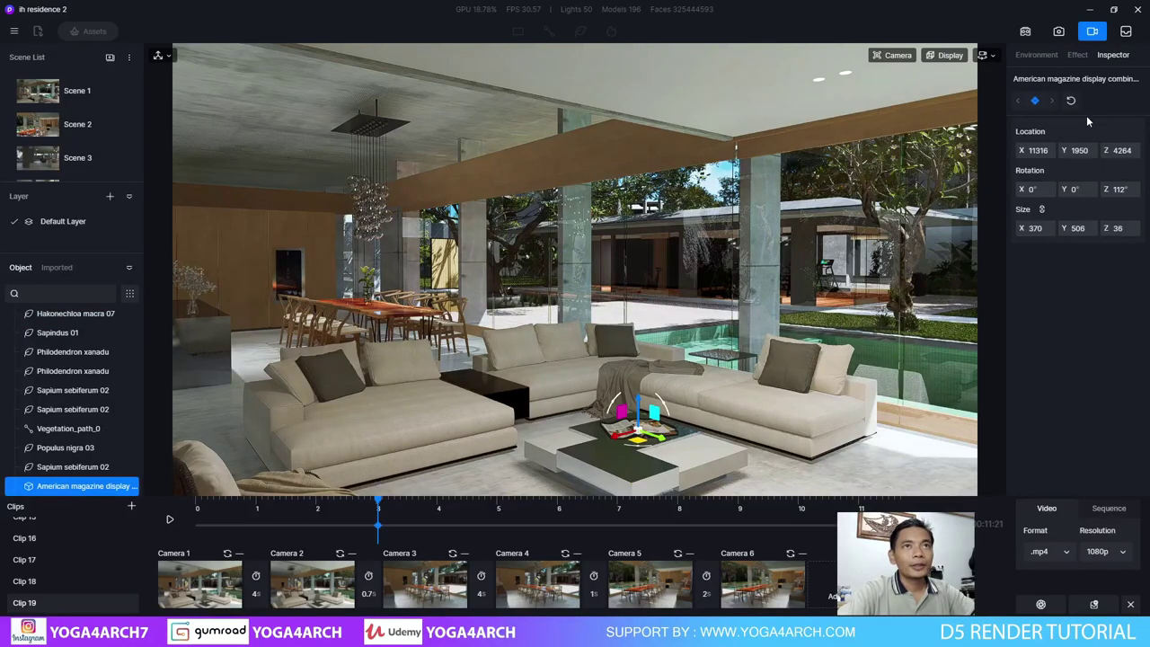
{"action": "left_click", "coordinate": [318, 512]}
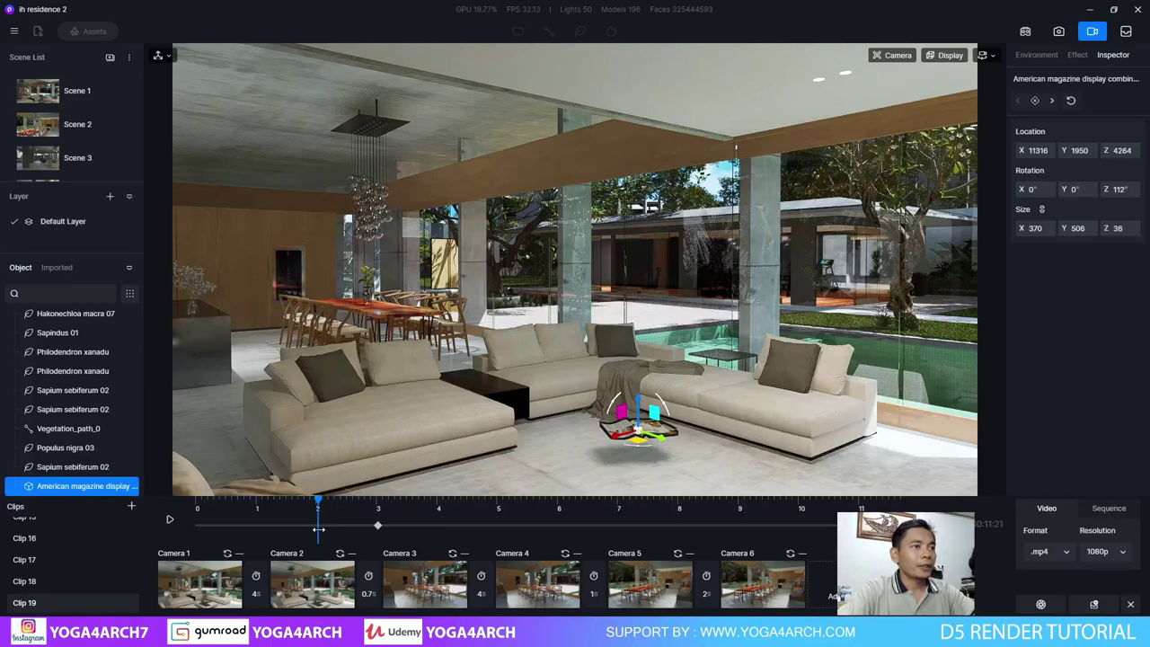
{"action": "left_click", "coordinate": [1036, 228]}
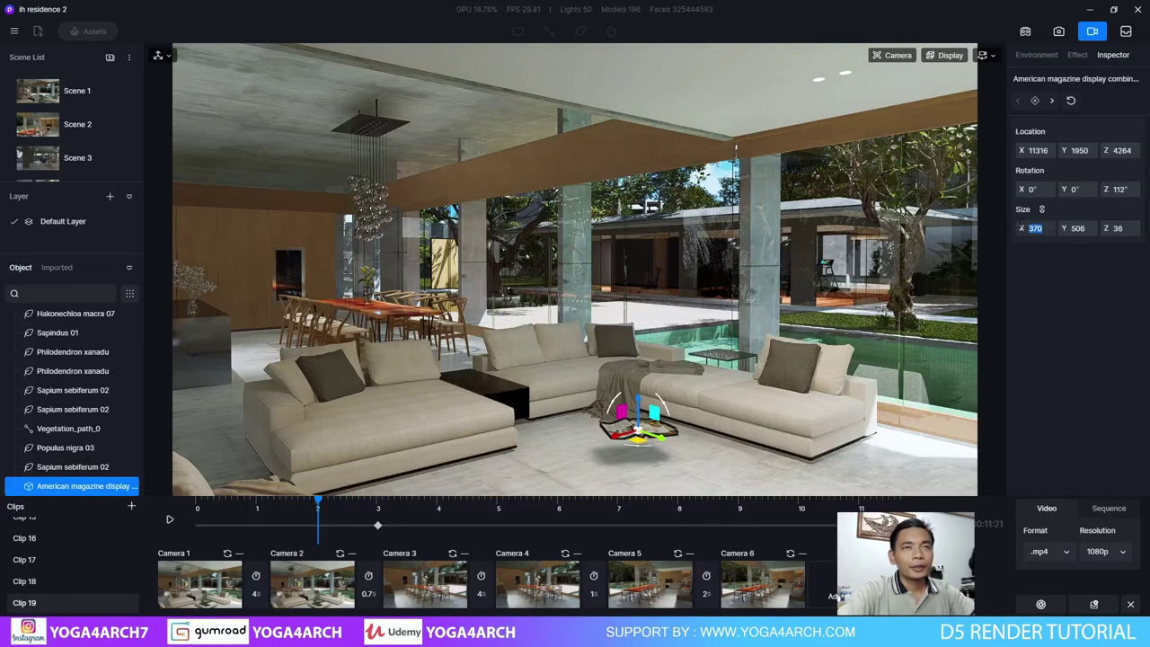
{"action": "key", "text": "Return"}
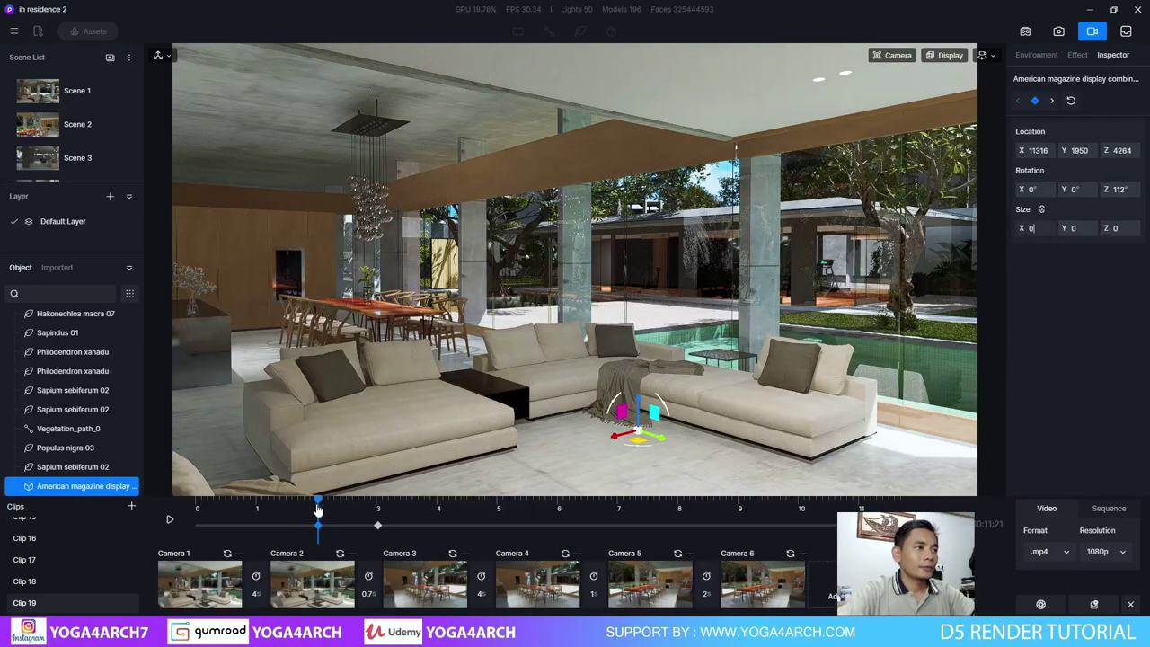
Play the clip from the start to check how the magazine scales up.
{"action": "left_click_drag", "start_coordinate": [318, 511], "coordinate": [198, 510]}
{"action": "left_click", "coordinate": [170, 519]}
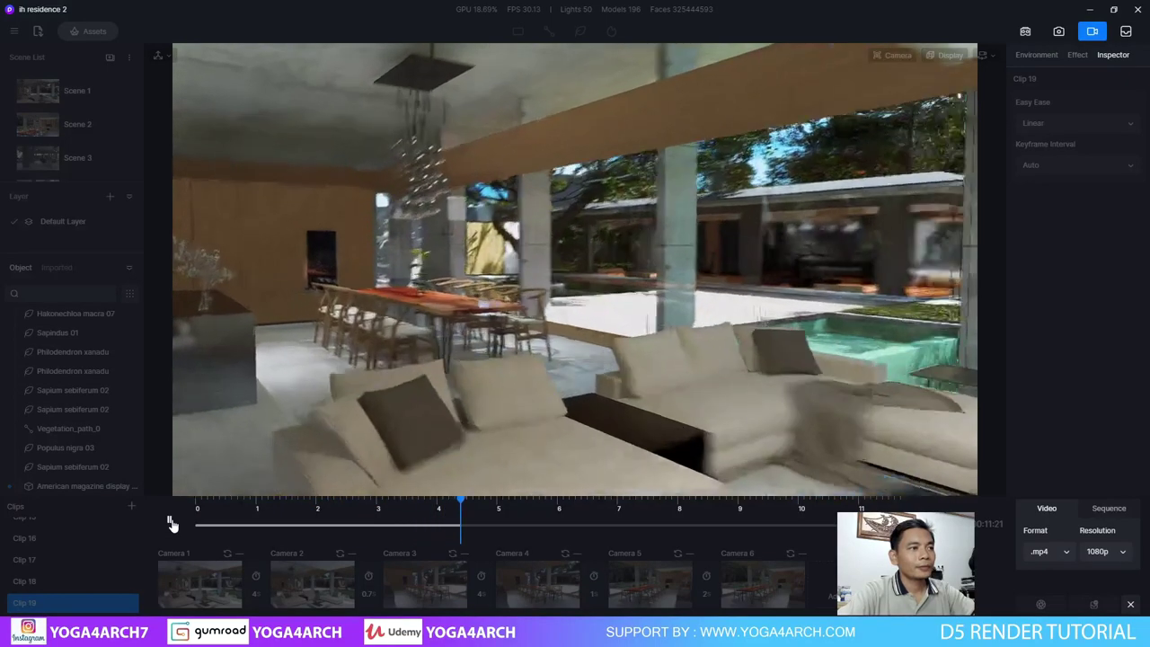
{"action": "left_click", "coordinate": [170, 519]}
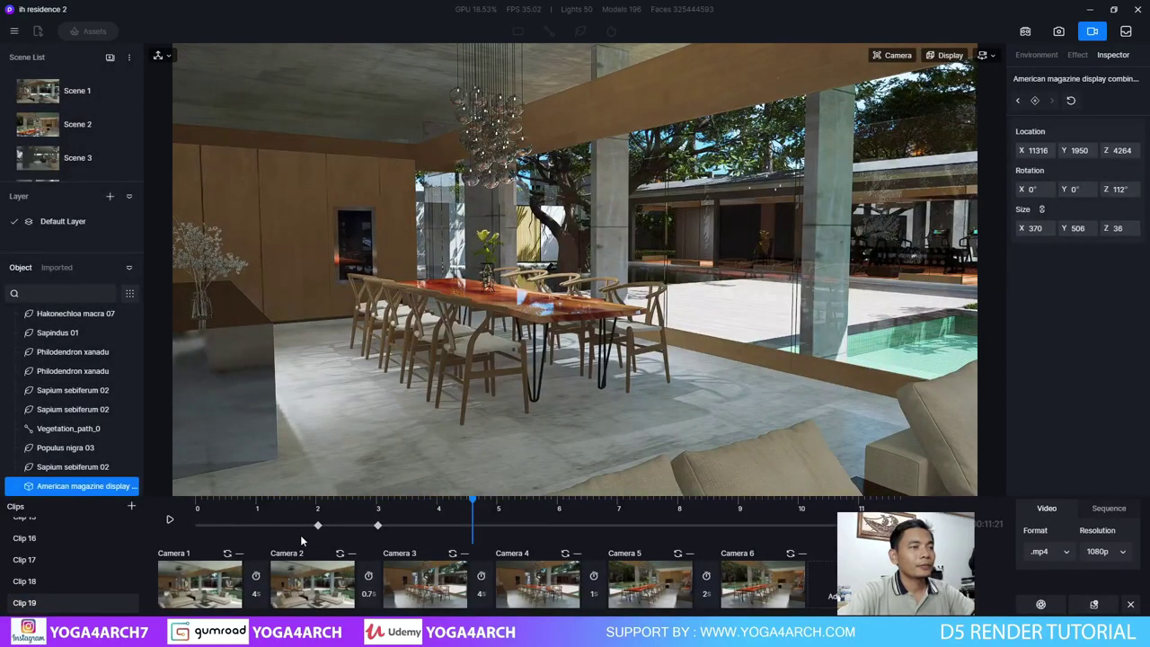
Replace the magazine's 2-second keyframe with a size 0 keyframe at about 2.5 seconds.
{"action": "left_click", "coordinate": [1018, 101]}
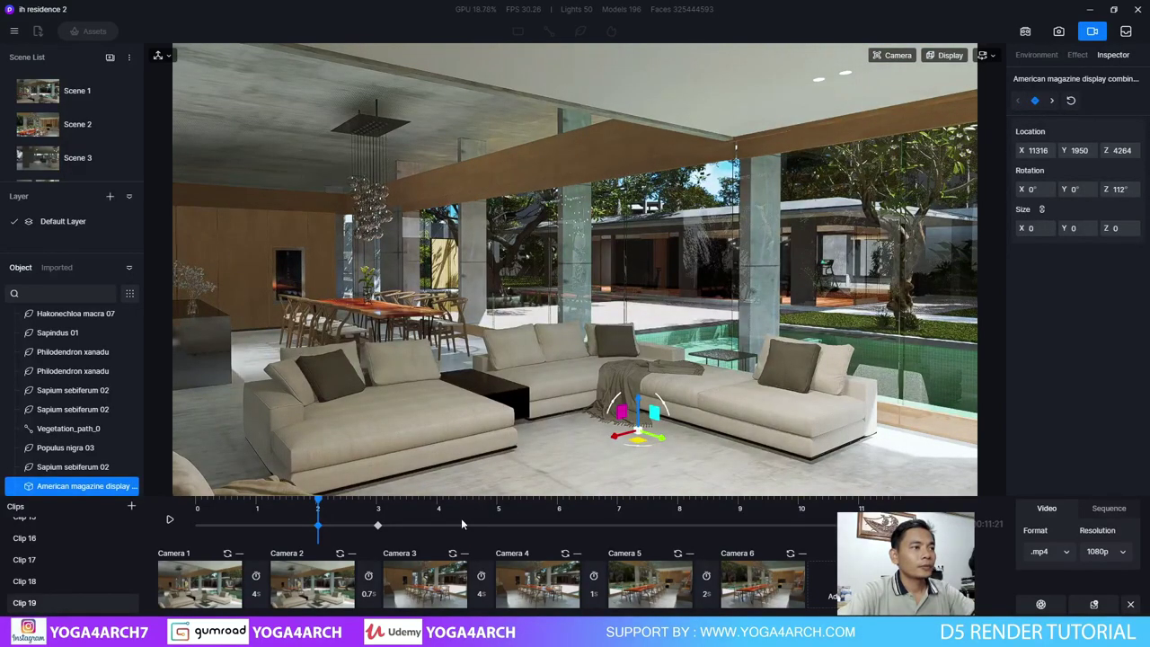
{"action": "left_click_drag", "start_coordinate": [317, 509], "coordinate": [379, 512]}
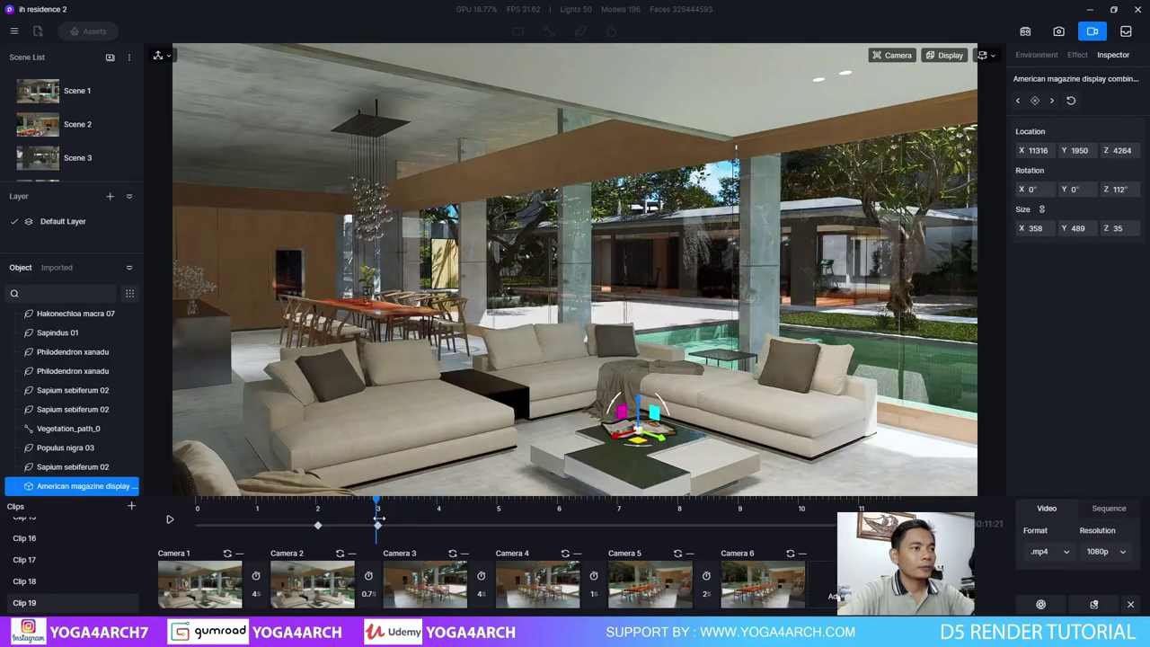
{"action": "left_click", "coordinate": [1019, 103]}
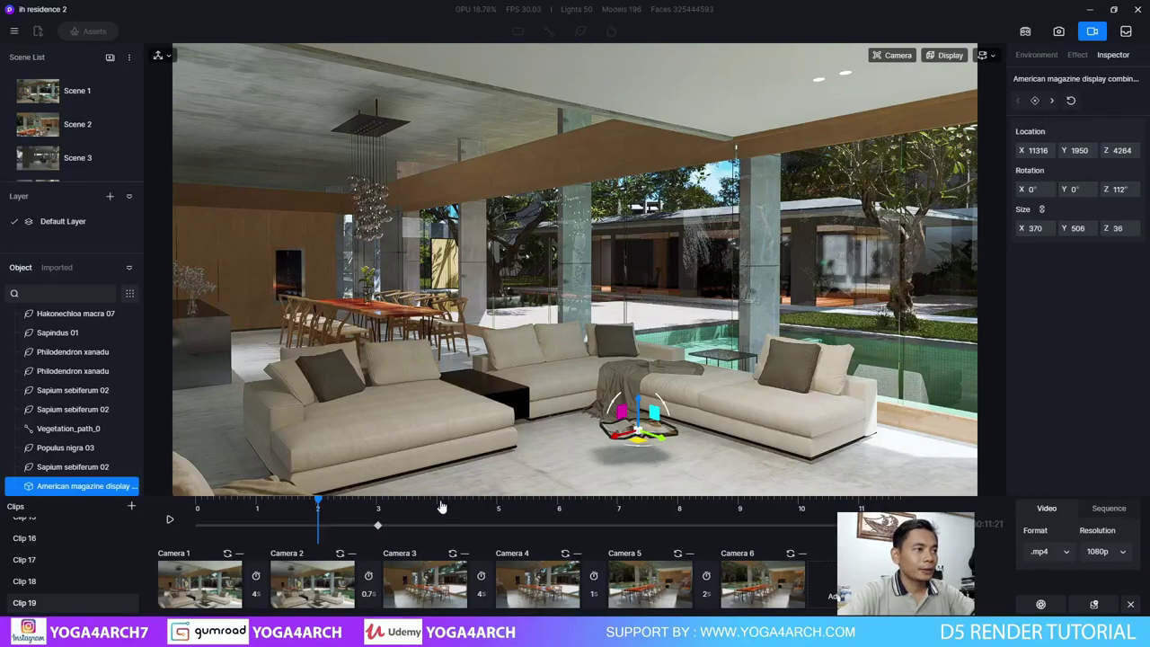
{"action": "left_click_drag", "start_coordinate": [316, 500], "coordinate": [337, 501]}
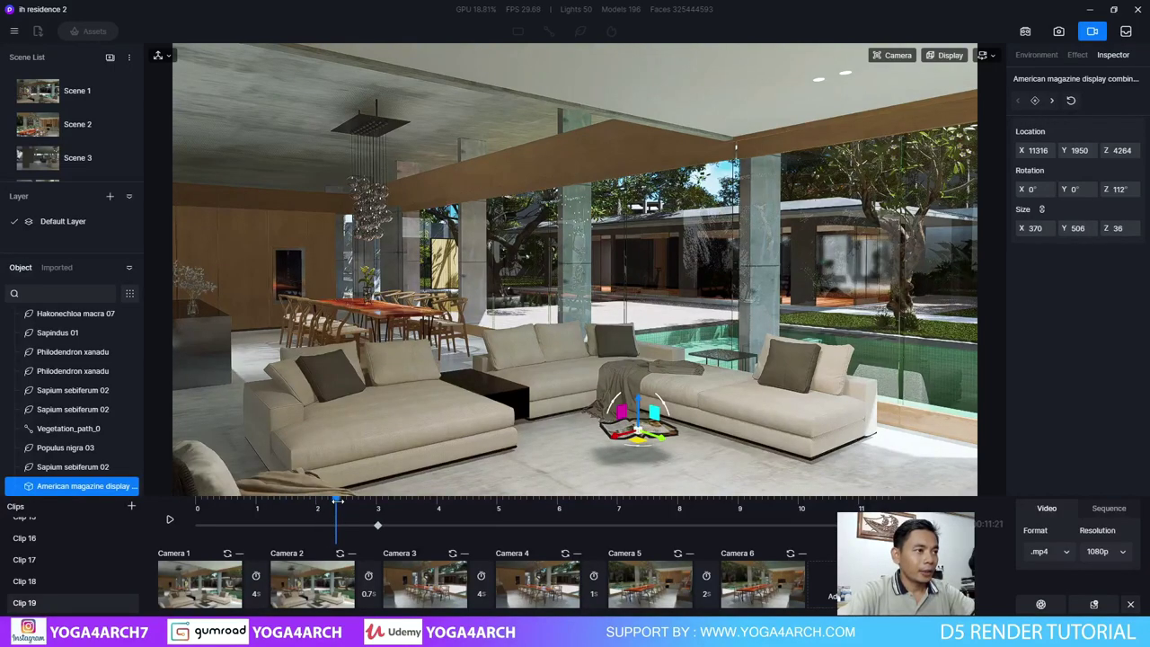
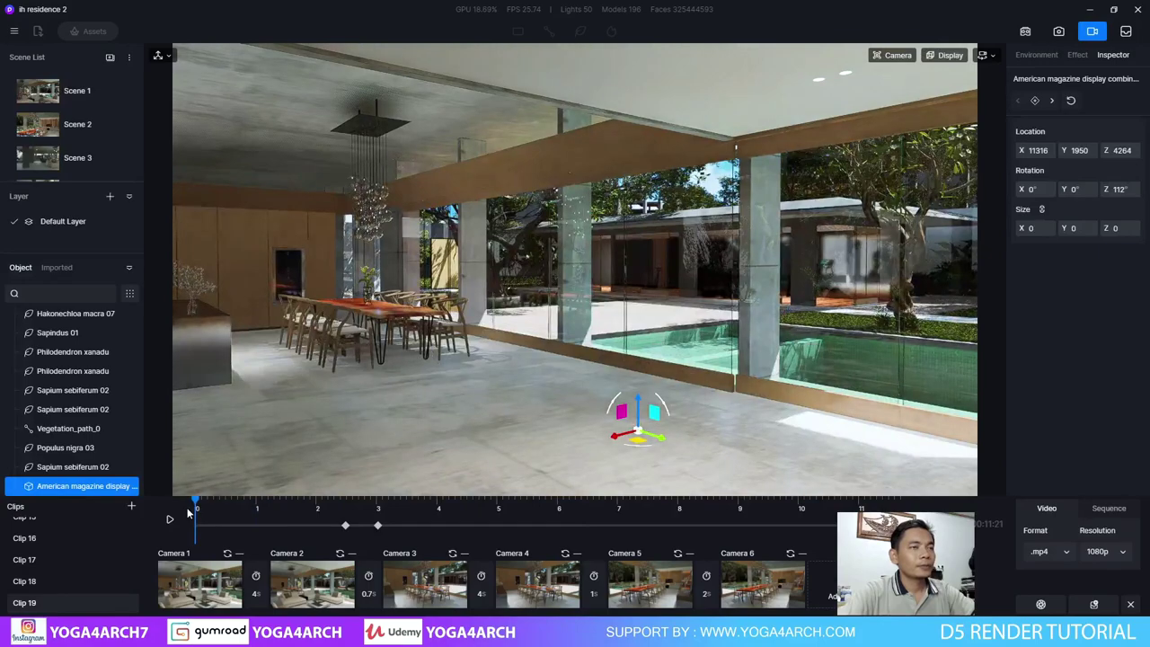
Replay the clip from 0 seconds to check the magazine's new timing.
{"action": "mouse_move", "coordinate": [194, 508]}
{"action": "left_mouse_down"}
{"action": "mouse_move", "coordinate": [519, 514]}
{"action": "mouse_move", "coordinate": [197, 510]}
{"action": "left_mouse_up"}
{"action": "left_click", "coordinate": [170, 520]}
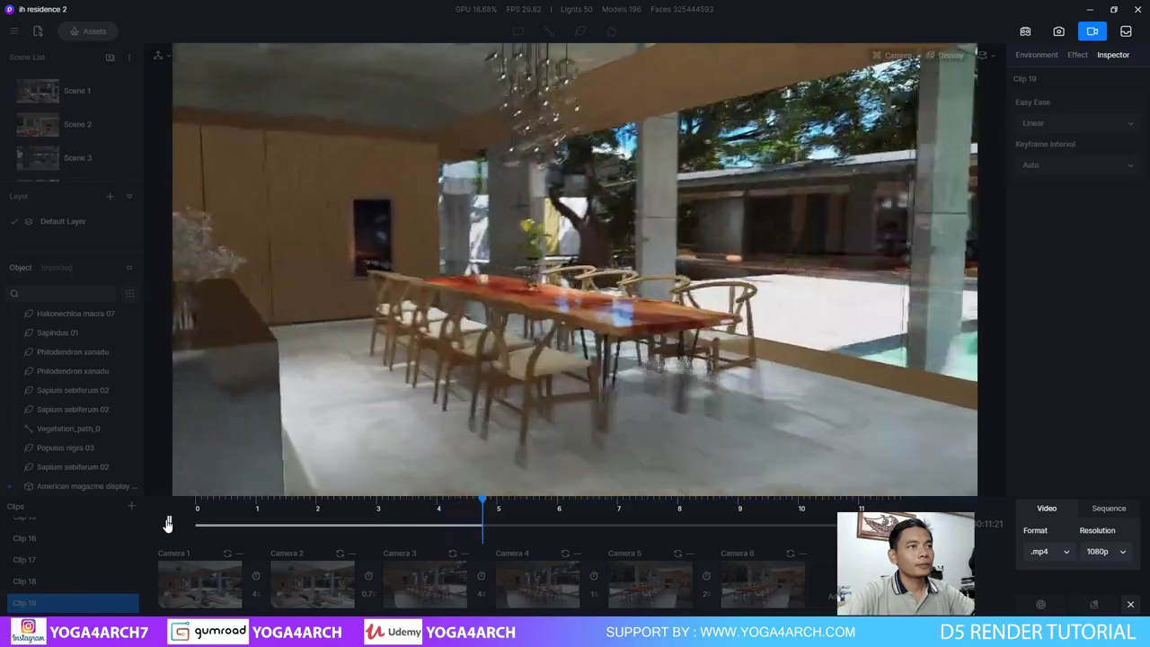
Stop the preview and add a keyframe for the dining chairs at 5 seconds.
{"action": "left_click", "coordinate": [168, 523]}
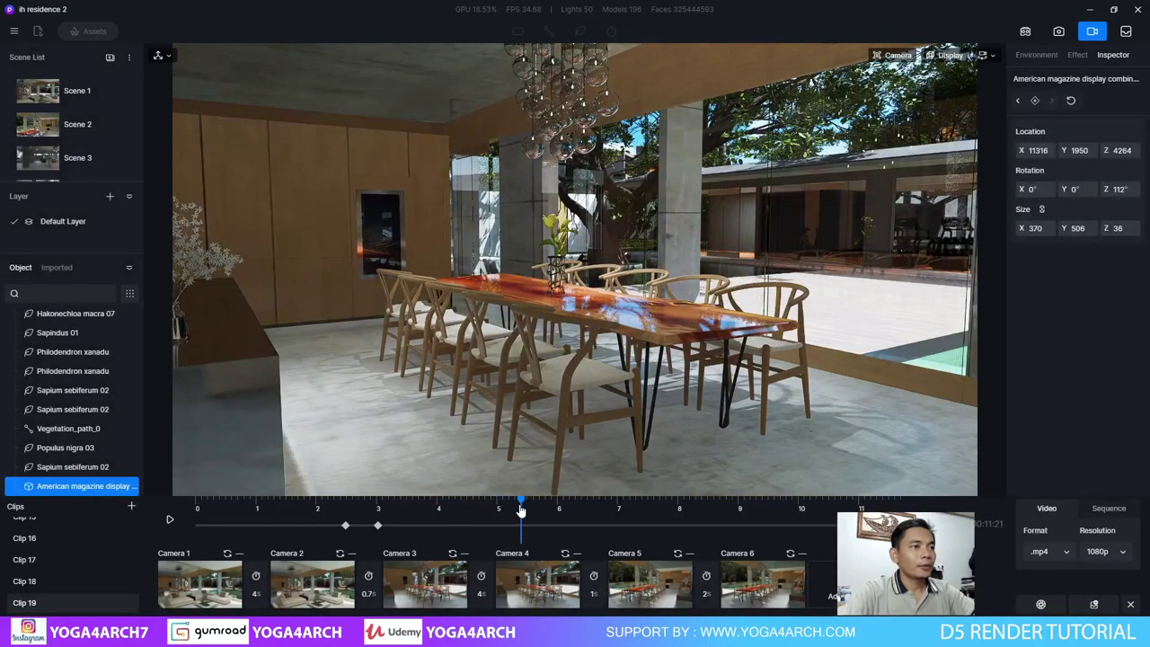
{"action": "left_click_drag", "start_coordinate": [521, 509], "coordinate": [493, 503]}
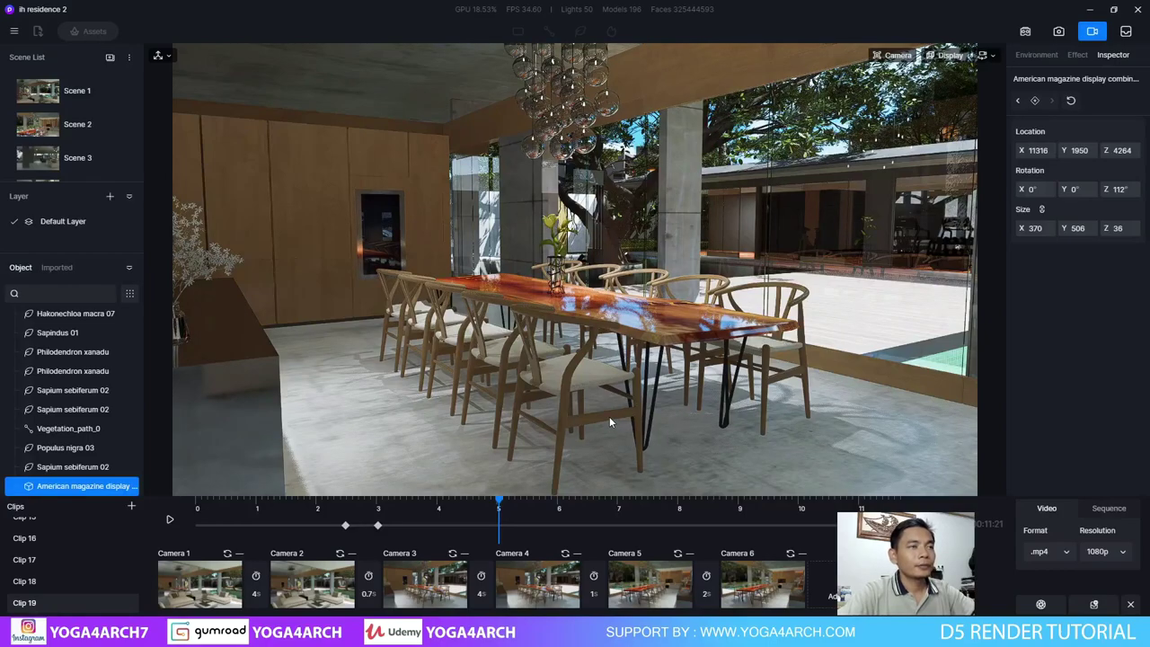
{"action": "left_click", "coordinate": [566, 379]}
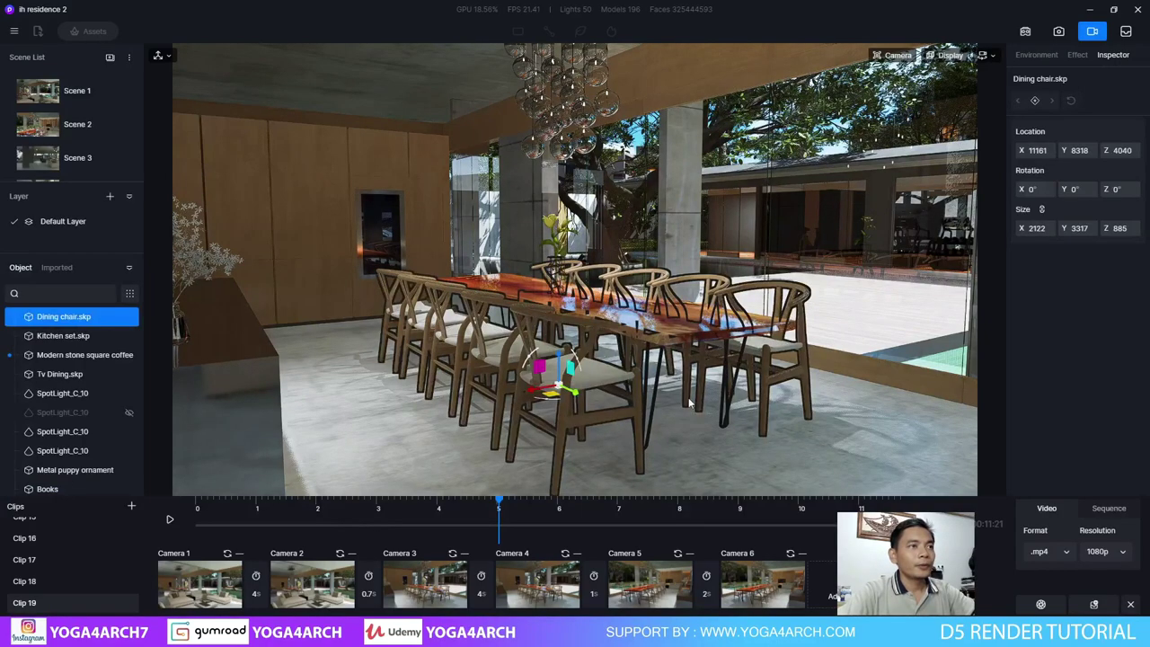
{"action": "left_click", "coordinate": [1036, 102]}
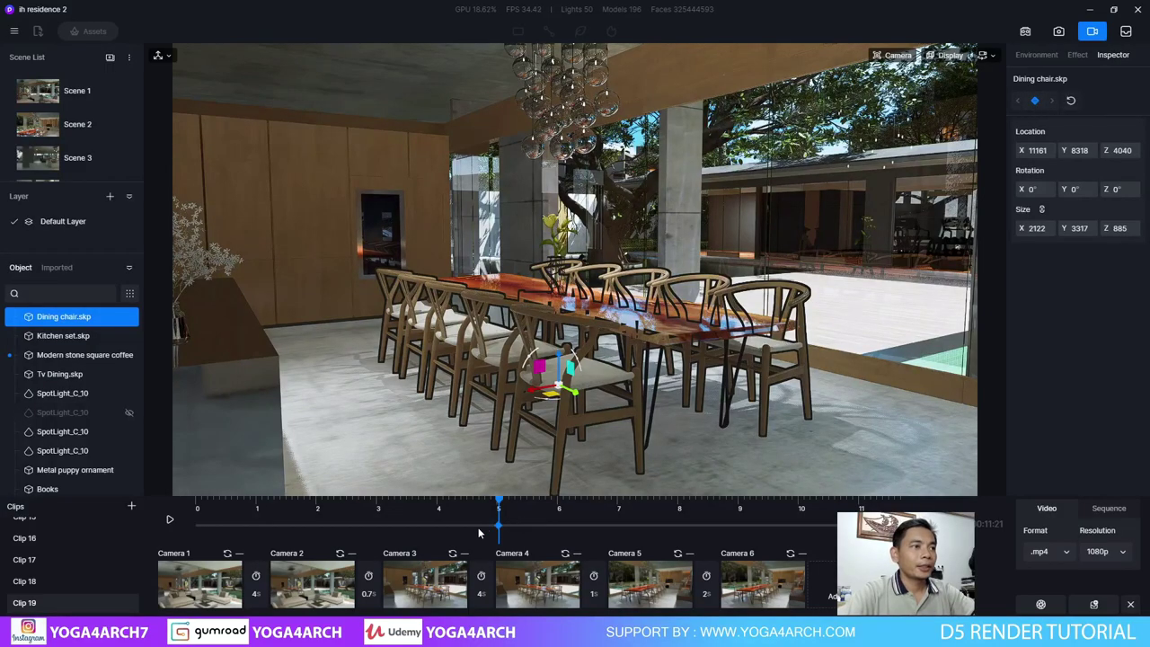
Add a second keyframe for the dining chairs at 6 seconds, keeping their position at the table.
{"action": "left_click", "coordinate": [441, 524]}
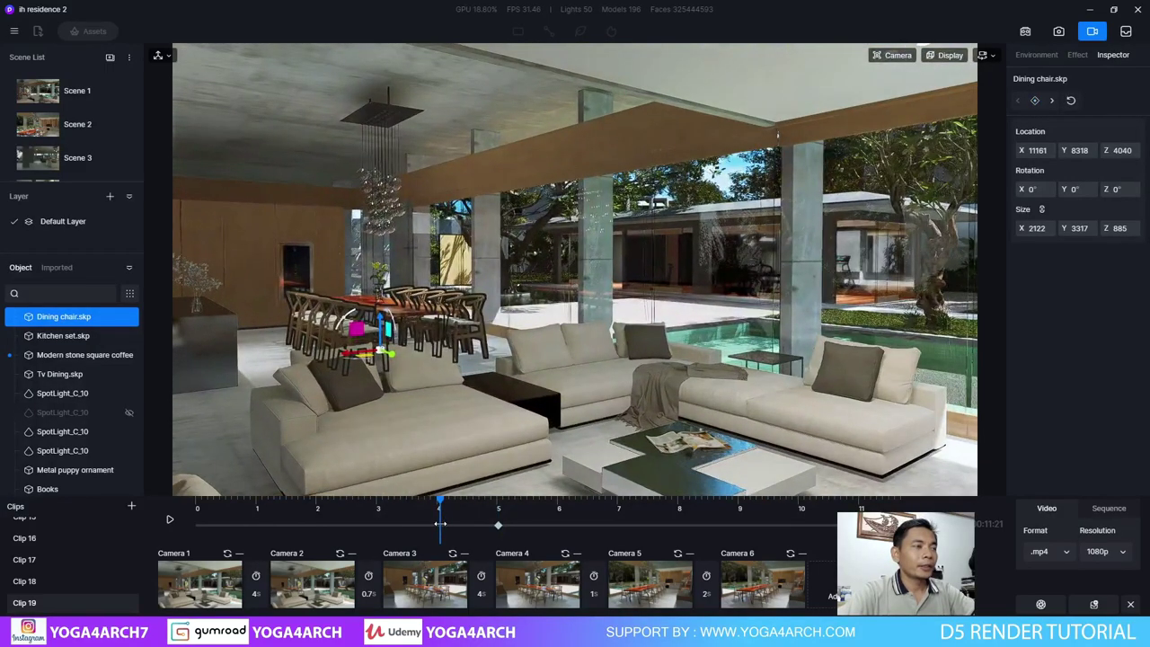
{"action": "left_click_drag", "start_coordinate": [440, 524], "coordinate": [550, 529]}
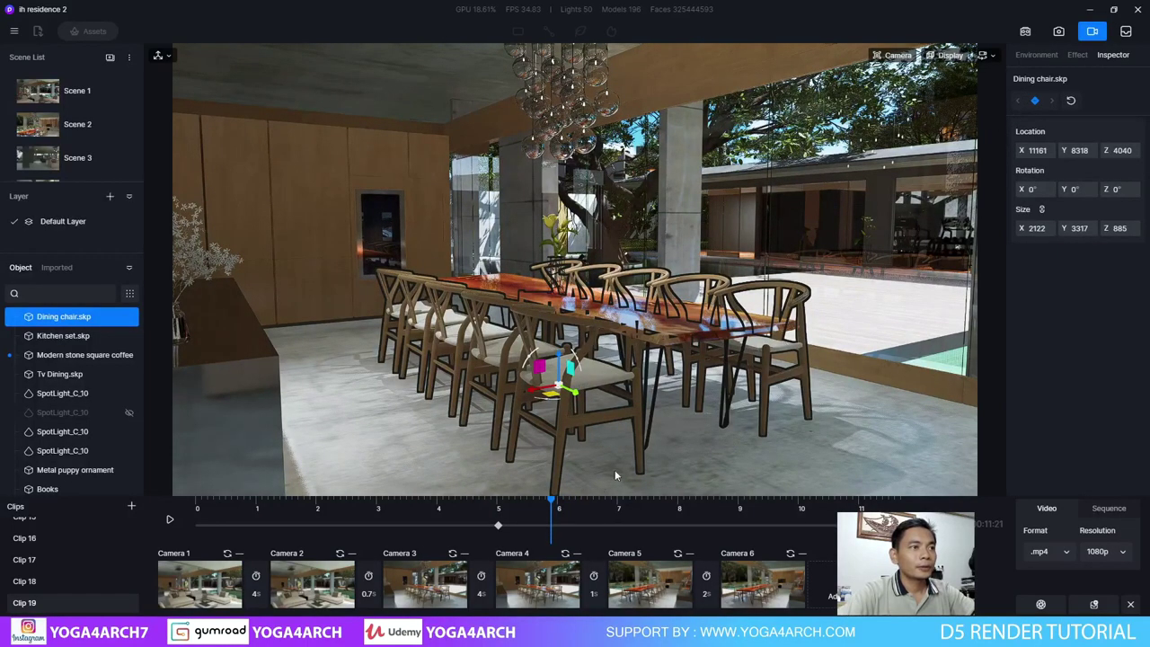
{"action": "left_click", "coordinate": [555, 511]}
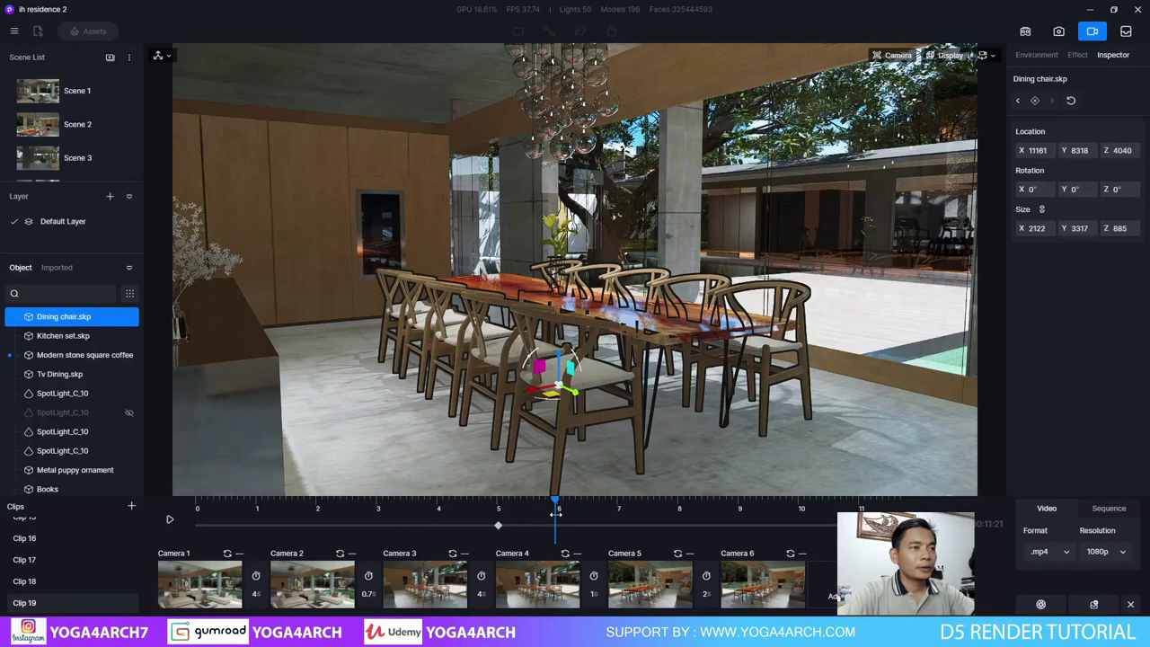
{"action": "left_click_drag", "start_coordinate": [554, 501], "coordinate": [558, 500]}
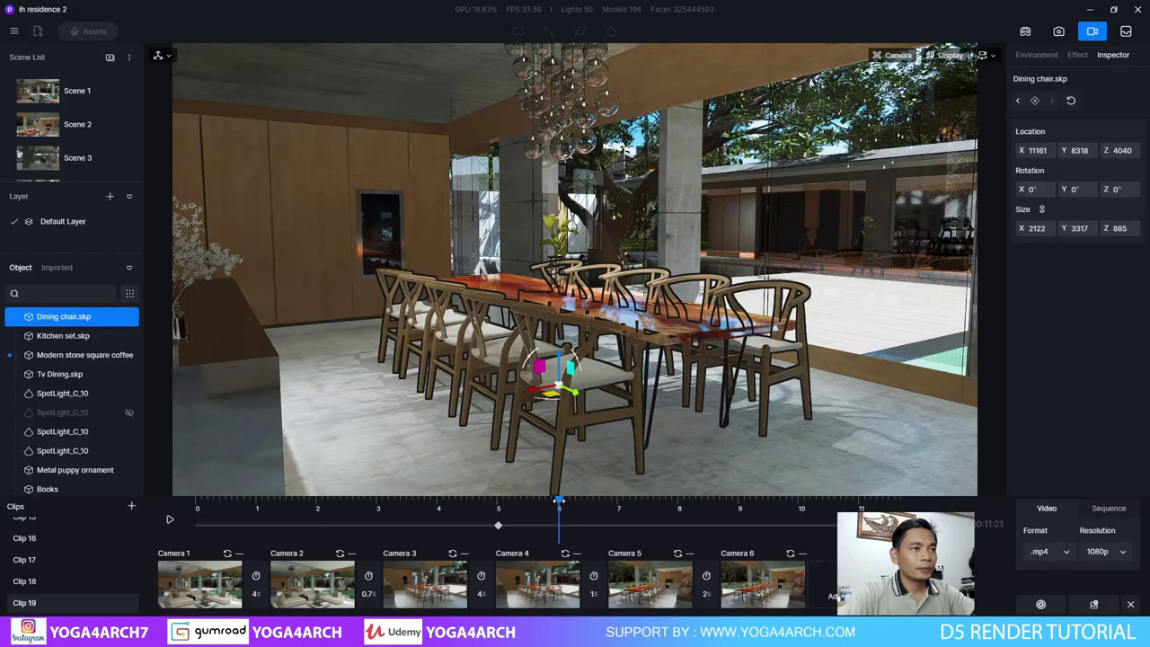
{"action": "left_click", "coordinate": [1035, 100]}
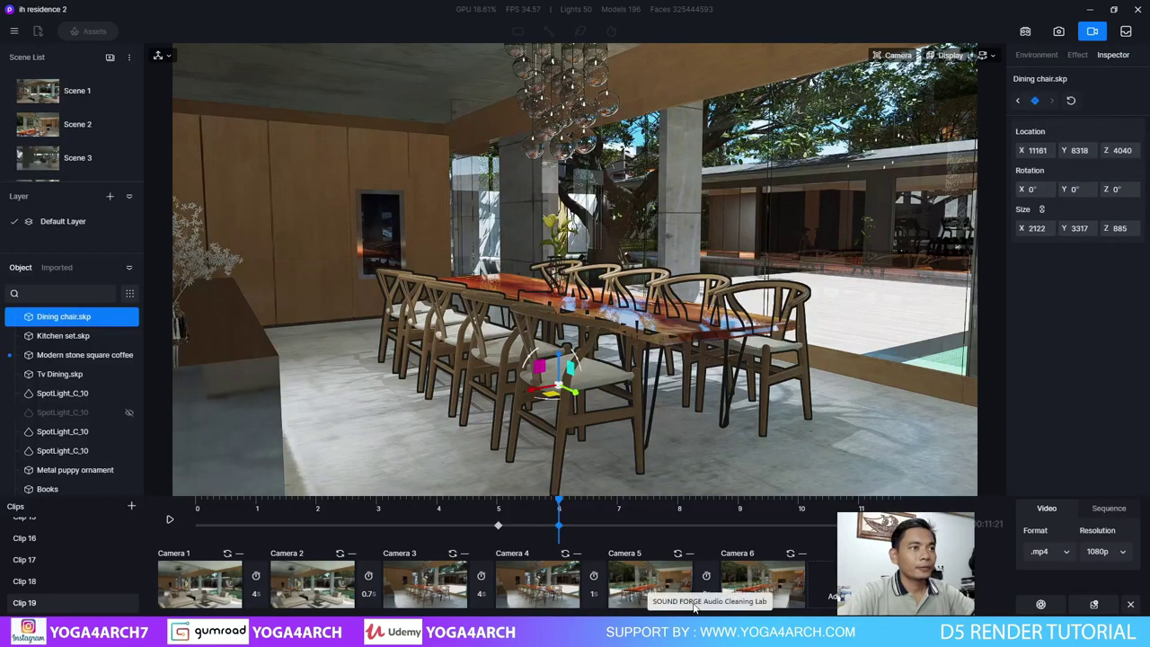
At the chairs' 5-second keyframe, move them beyond the kitchen island to about X 17130, Y 9889 and rotate them to Z 260°.
{"action": "left_click", "coordinate": [1019, 100]}
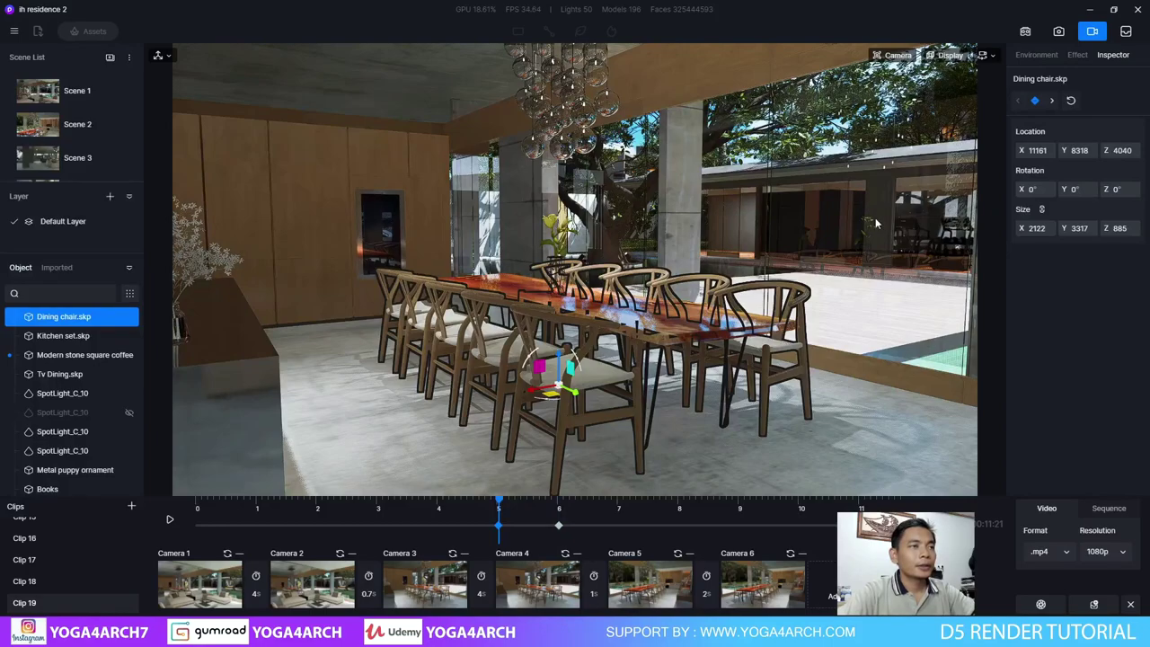
{"action": "left_click_drag", "start_coordinate": [555, 396], "coordinate": [219, 341]}
{"action": "right_click_drag", "start_coordinate": [218, 341], "coordinate": [268, 389]}
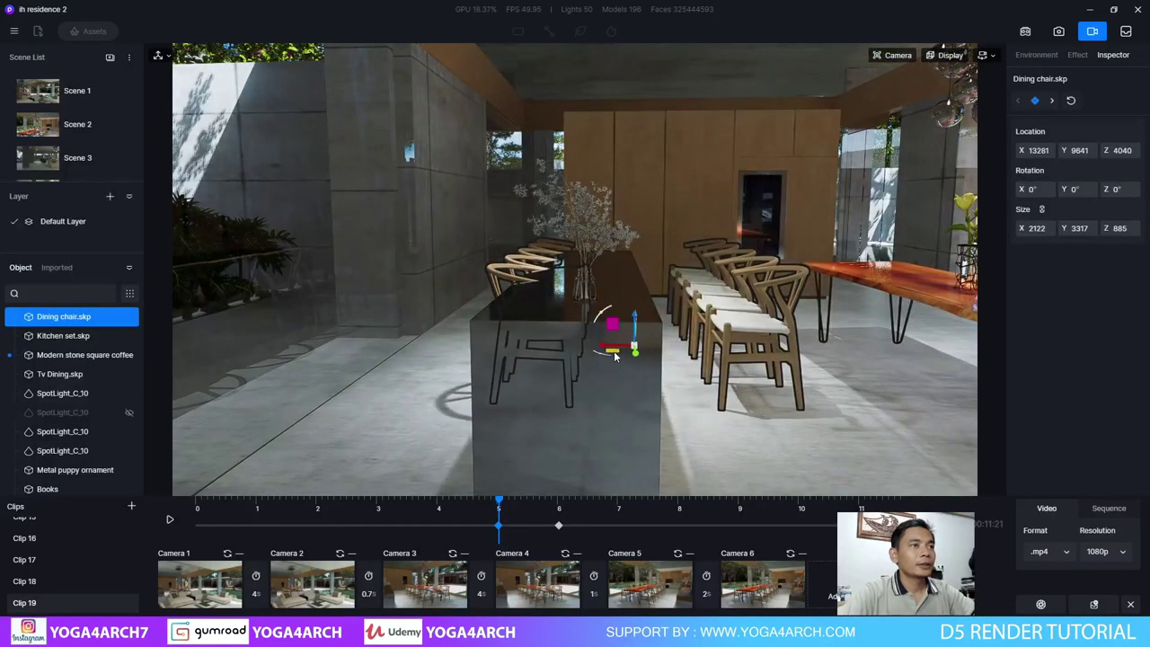
{"action": "left_click_drag", "start_coordinate": [603, 341], "coordinate": [220, 339]}
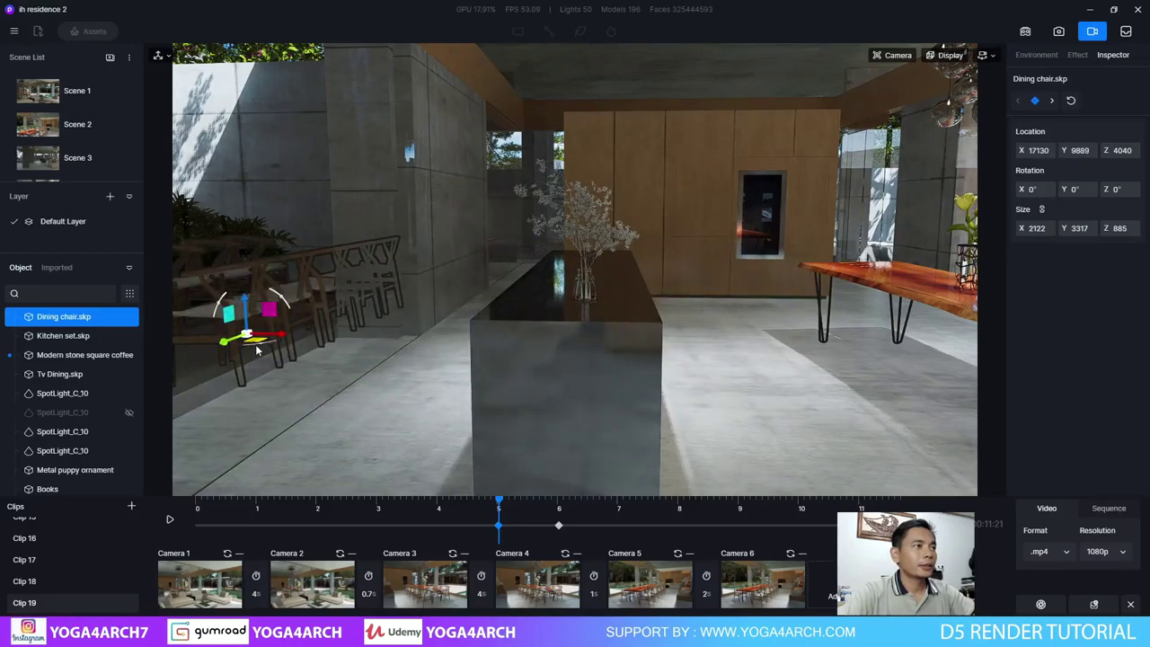
{"action": "left_click_drag", "start_coordinate": [280, 311], "coordinate": [270, 353]}
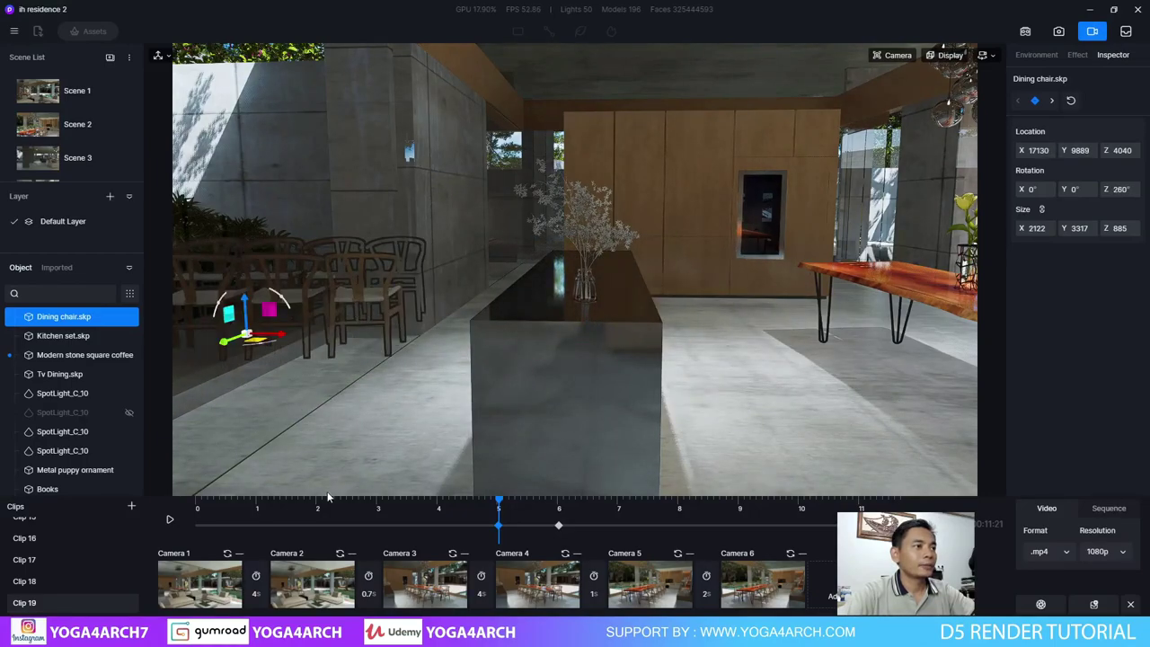
Play the clip to check how the dining chairs move to the table.
{"action": "left_click", "coordinate": [169, 519]}
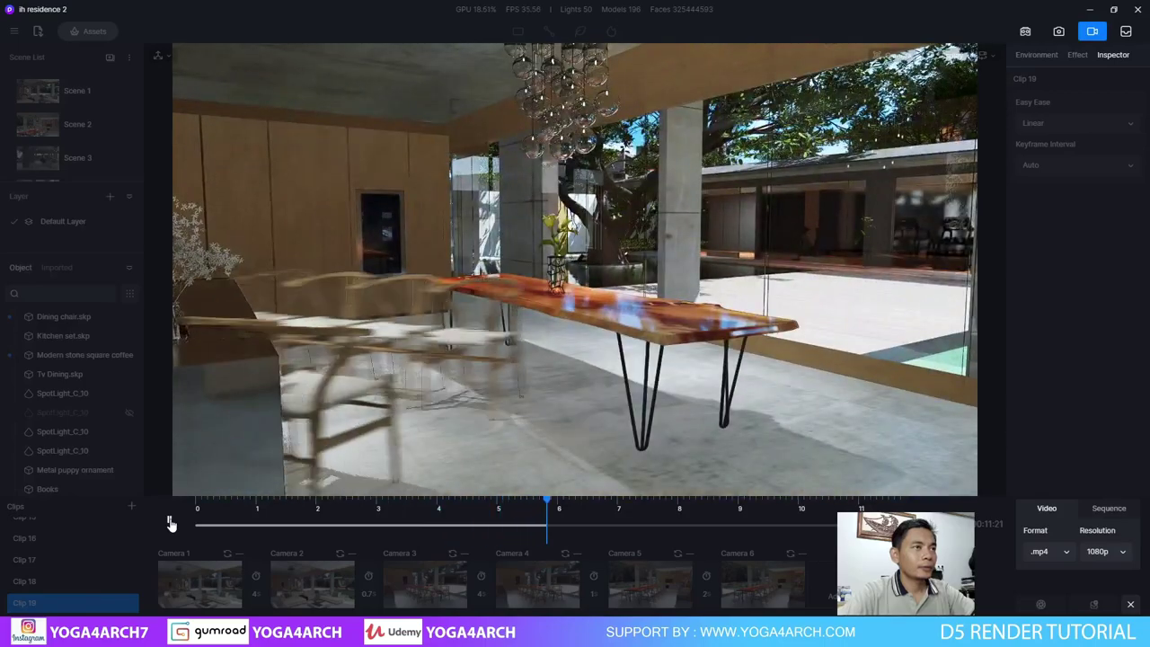
{"action": "left_click", "coordinate": [170, 522]}
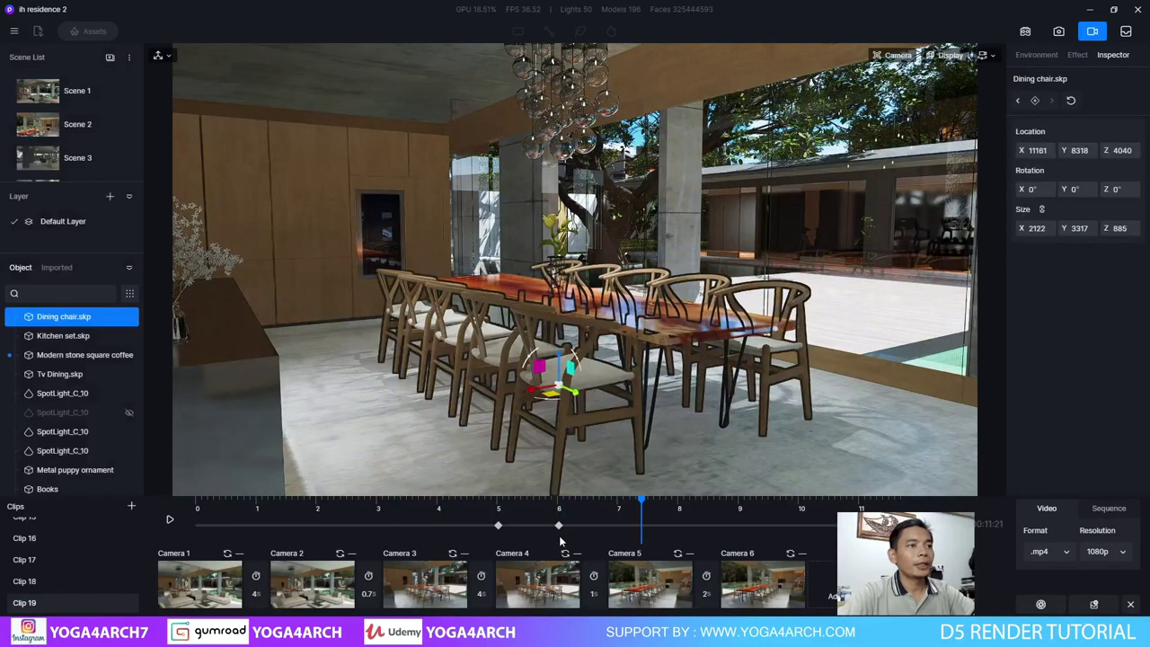
Add a keyframe for the dining table at 7 seconds, and at about 6.3 seconds set its size to 0 on all axes.
{"action": "left_click_drag", "start_coordinate": [562, 525], "coordinate": [610, 529]}
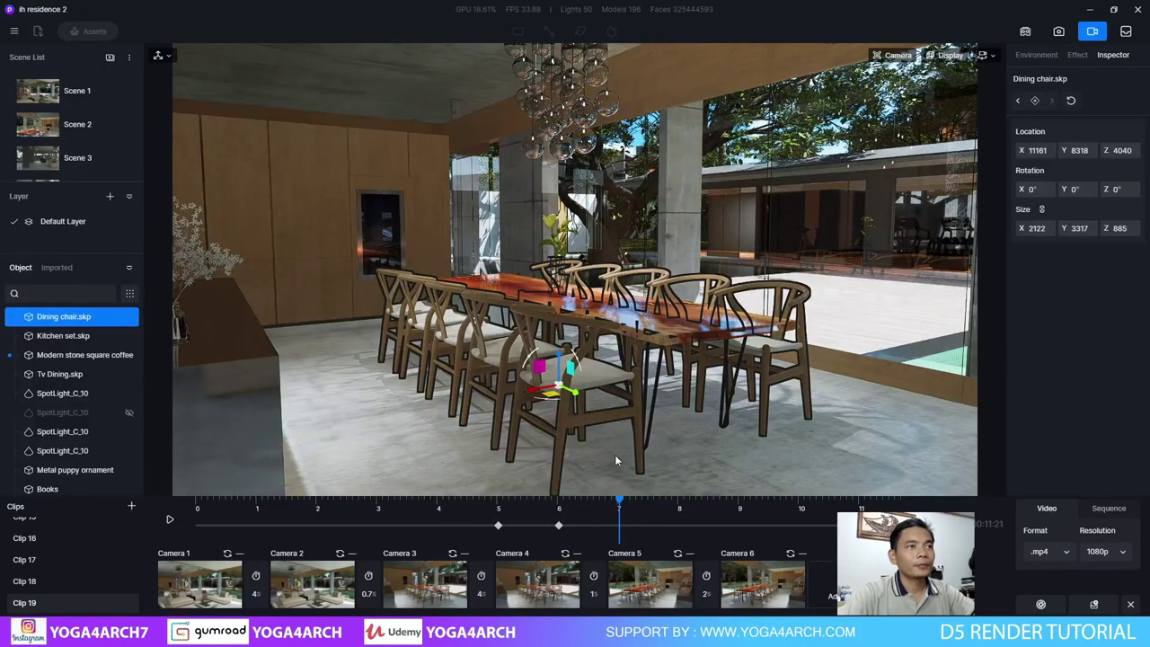
{"action": "left_click", "coordinate": [678, 336]}
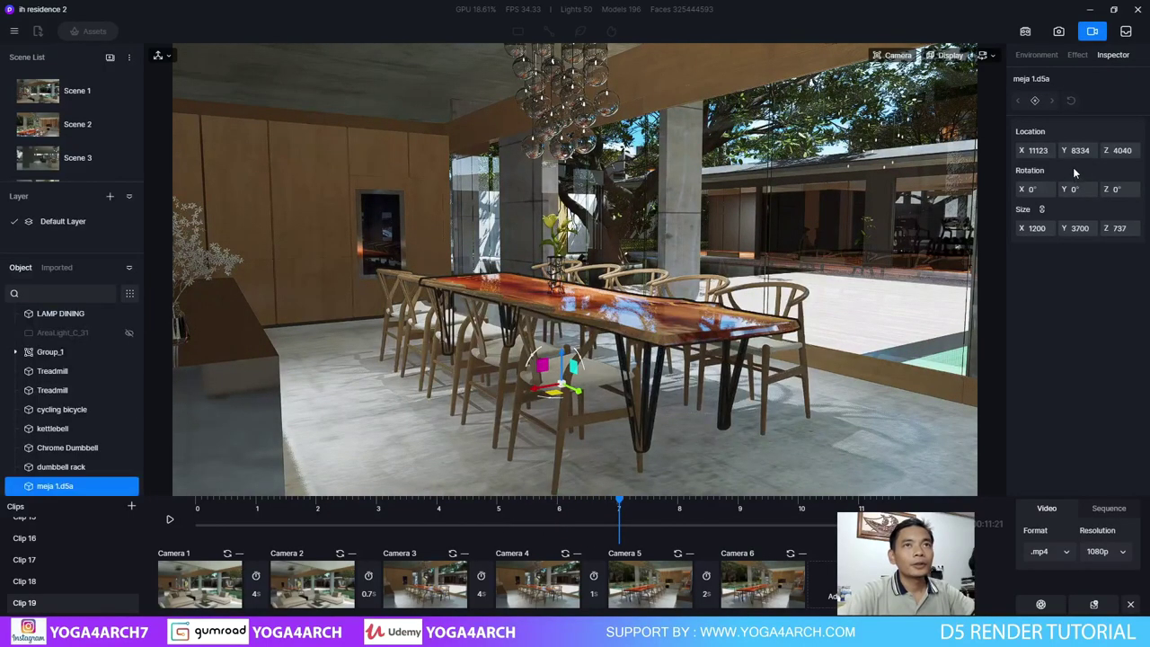
{"action": "left_click", "coordinate": [561, 517]}
{"action": "left_click_drag", "start_coordinate": [560, 524], "coordinate": [576, 524]}
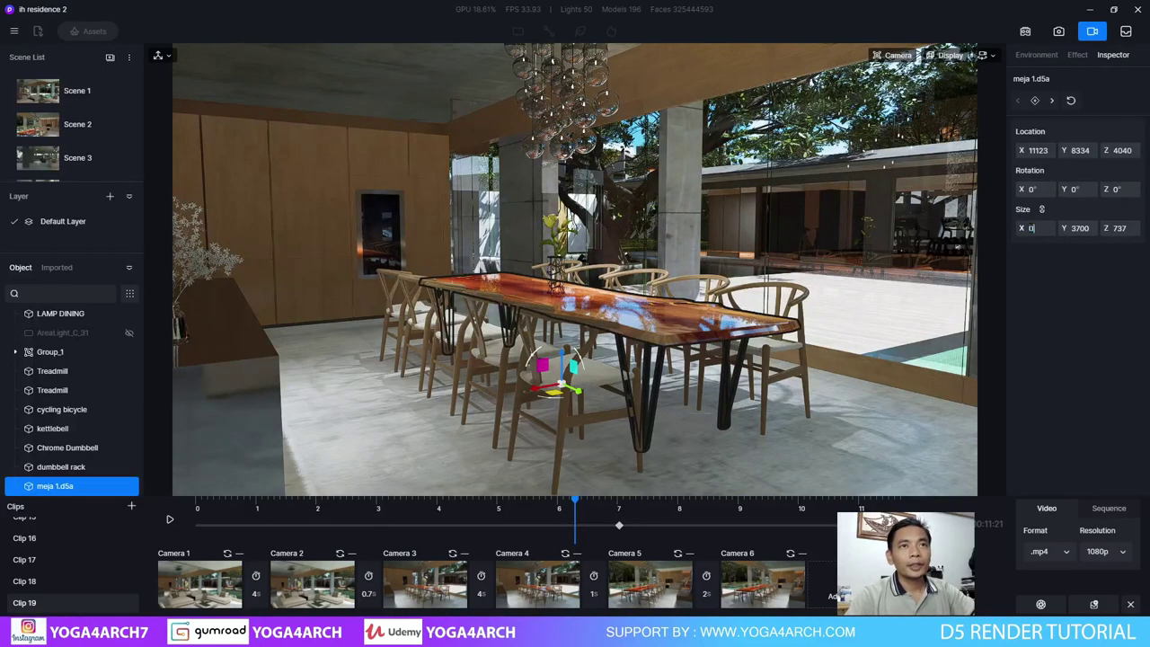
{"action": "key", "text": "Return"}
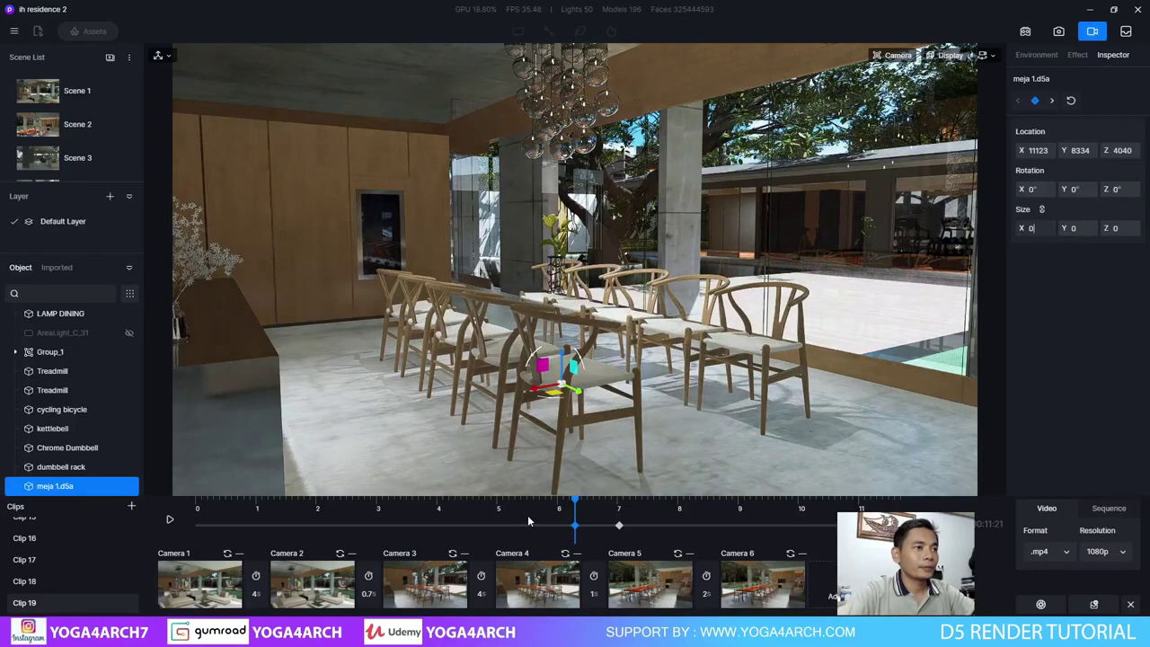
Scrub through the clip's end, and add a keyframe for the vase on the dining table at 8 seconds.
{"action": "left_click_drag", "start_coordinate": [528, 521], "coordinate": [816, 536]}
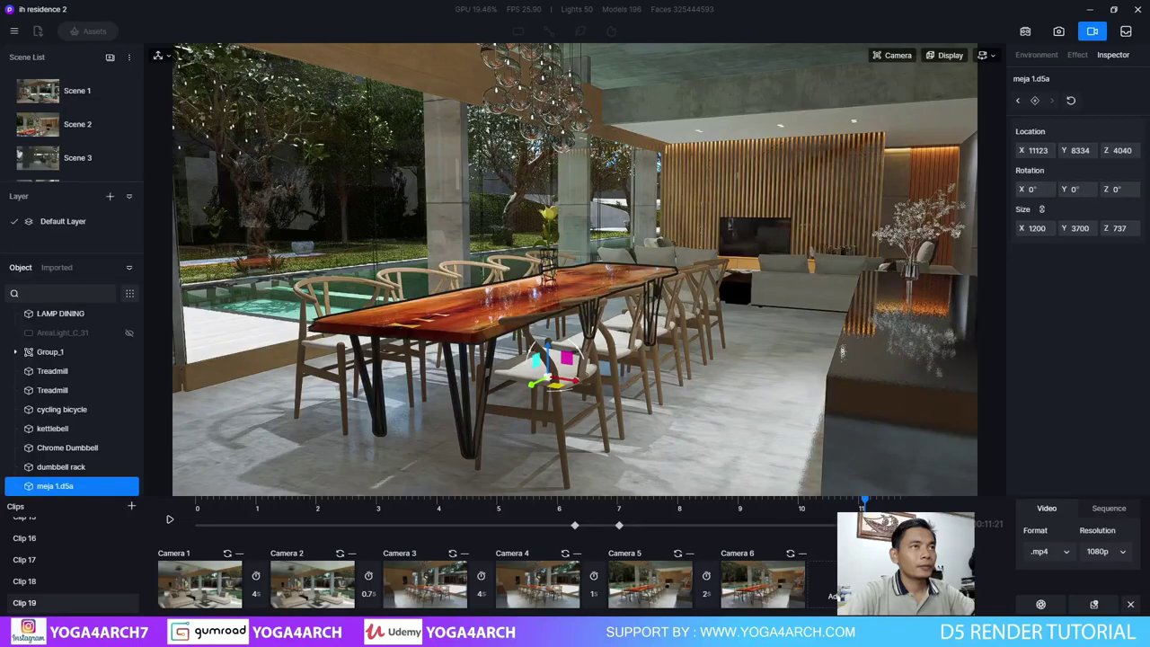
{"action": "left_click_drag", "start_coordinate": [863, 500], "coordinate": [679, 523]}
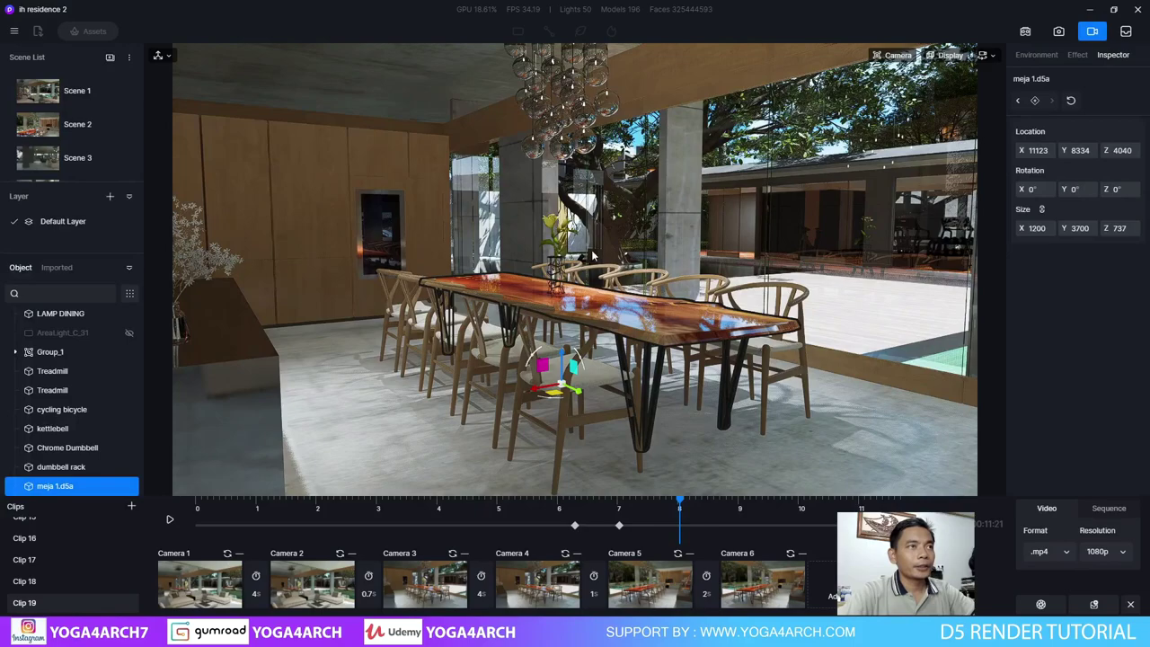
{"action": "left_click", "coordinate": [558, 265]}
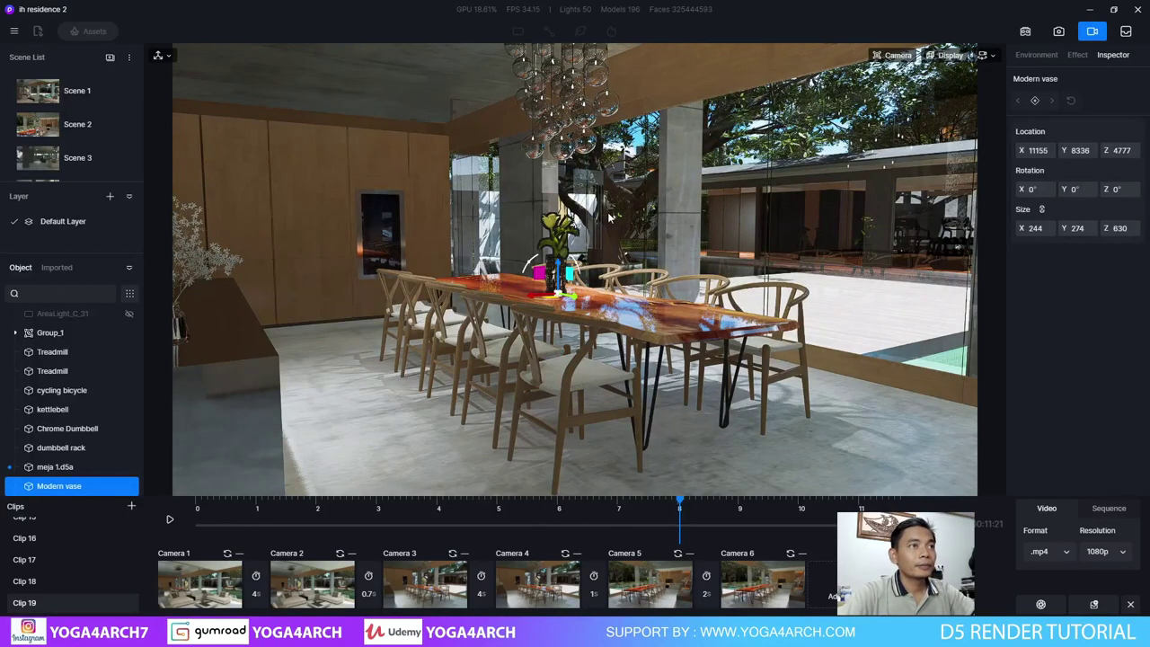
{"action": "left_click", "coordinate": [1036, 101]}
Raise the vase to about Z 5240 at about 7.4 seconds, and set its size to 0 on all axes at about 7.3 seconds.
{"action": "left_click", "coordinate": [645, 523]}
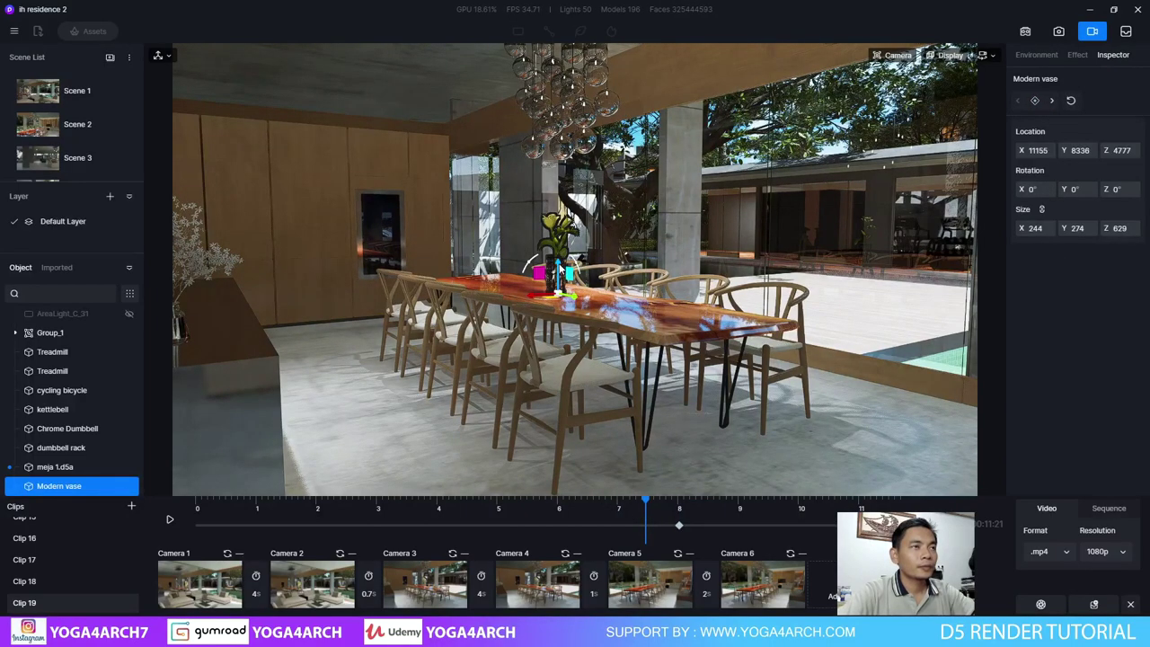
{"action": "left_click_drag", "start_coordinate": [561, 267], "coordinate": [563, 207]}
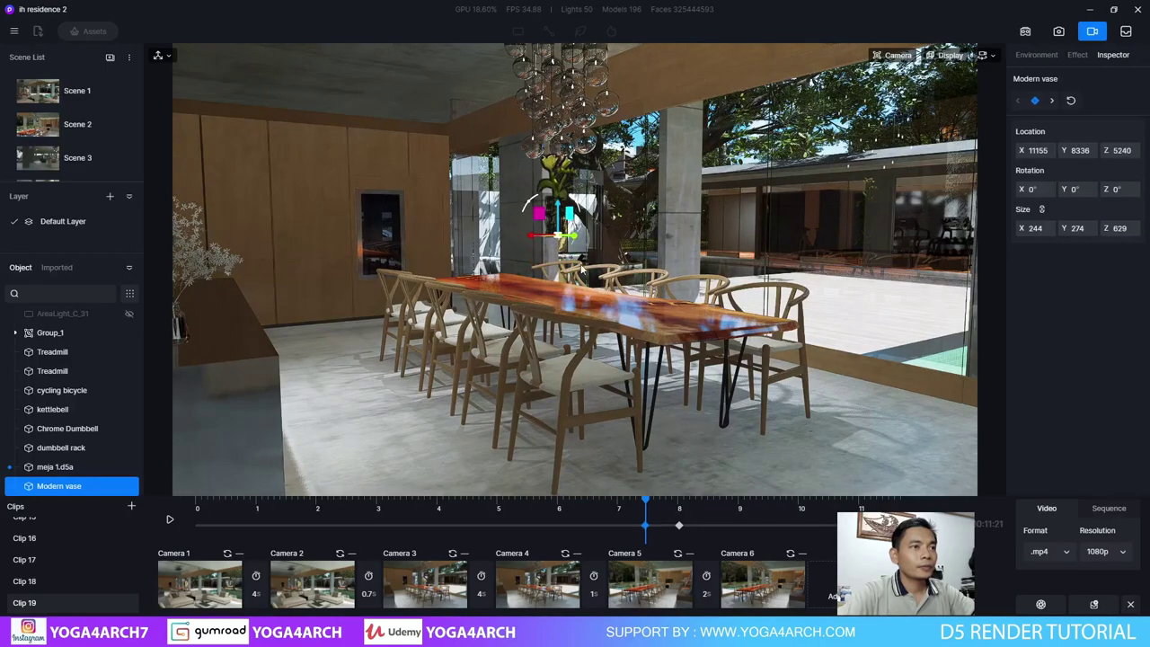
{"action": "left_click_drag", "start_coordinate": [644, 499], "coordinate": [639, 499]}
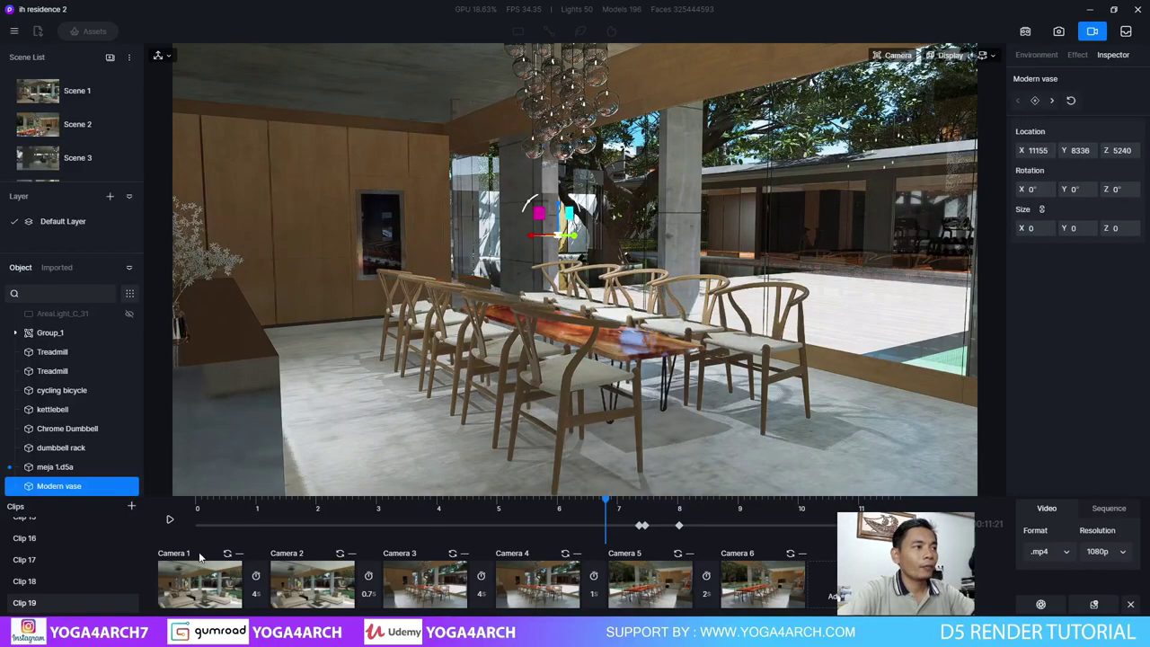
Play the clip from the start twice to check the dining chairs, table and vase animations.
{"action": "left_click", "coordinate": [168, 521]}
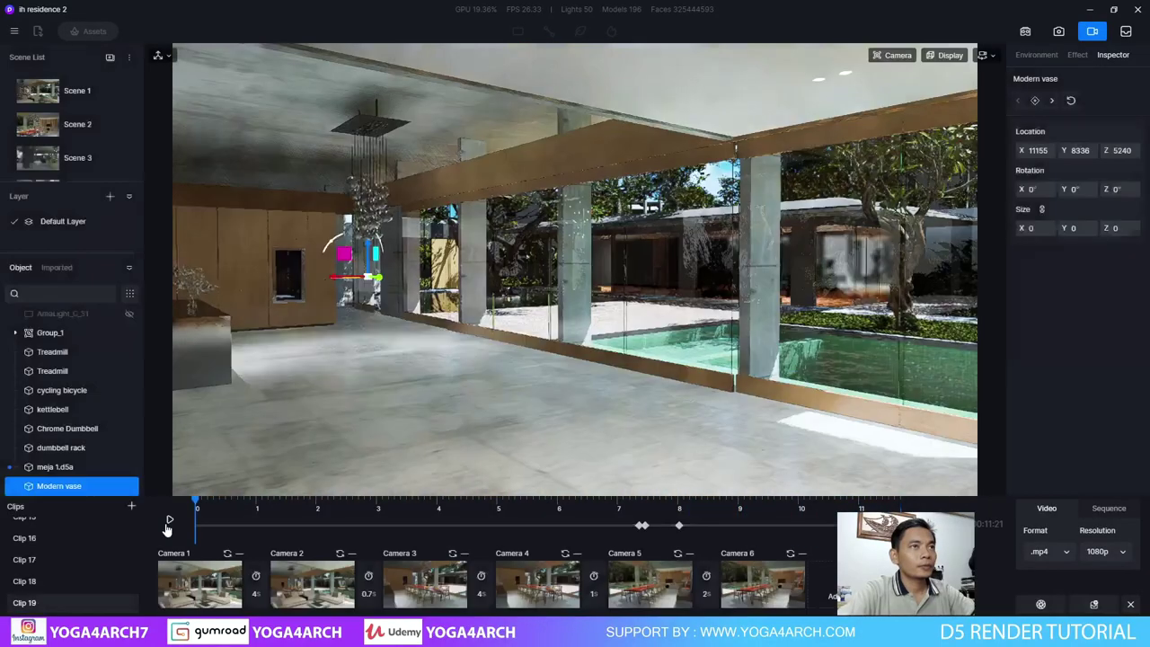
{"action": "left_click", "coordinate": [168, 522]}
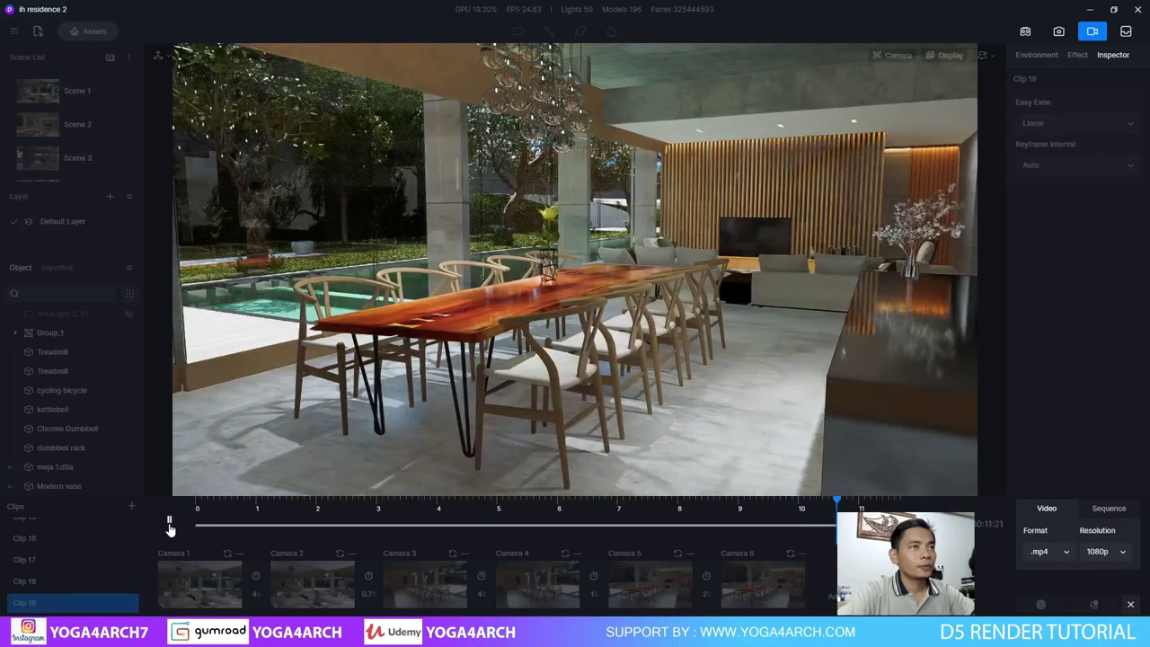
{"action": "left_click", "coordinate": [169, 521]}
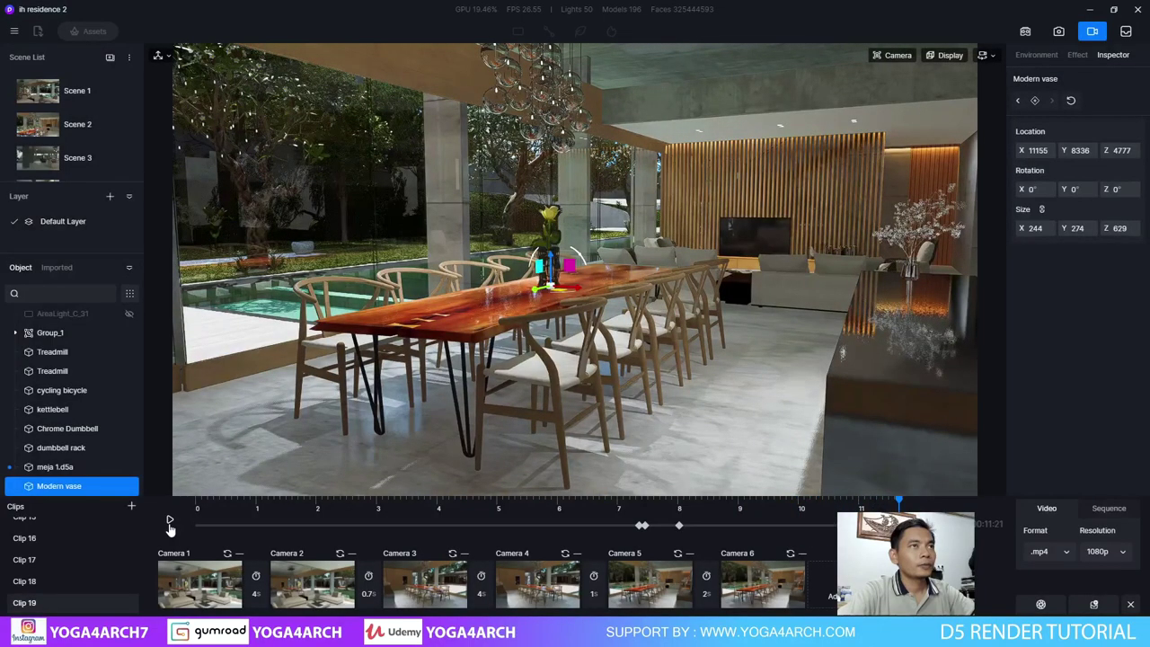
{"action": "left_click", "coordinate": [168, 521]}
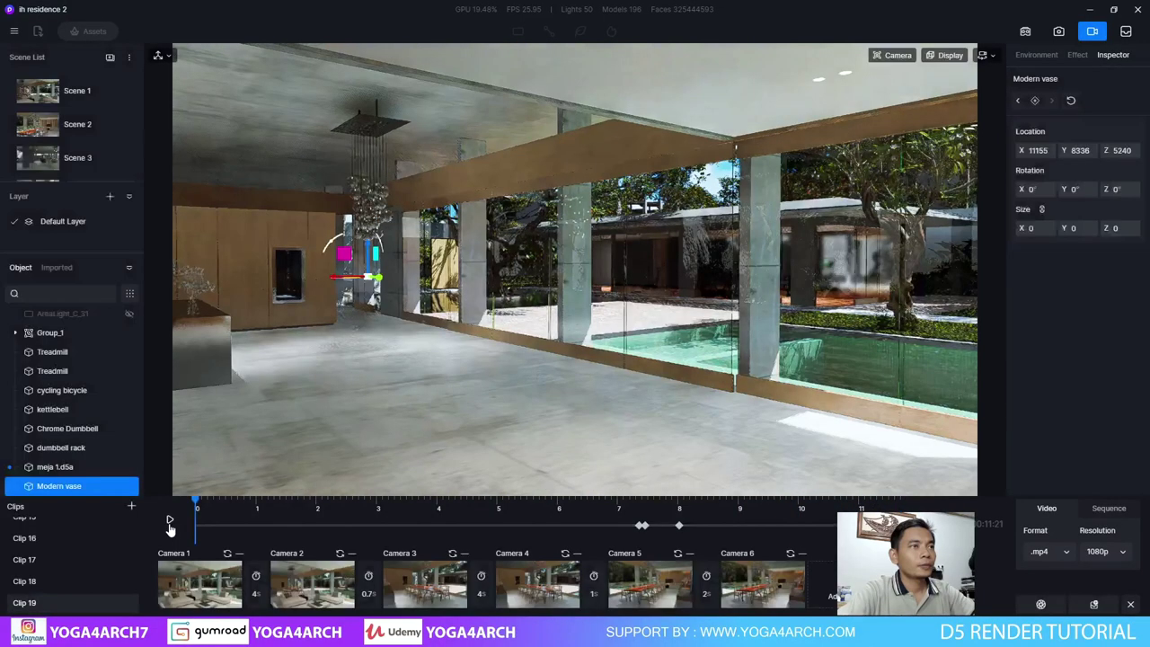
{"action": "left_click", "coordinate": [169, 521]}
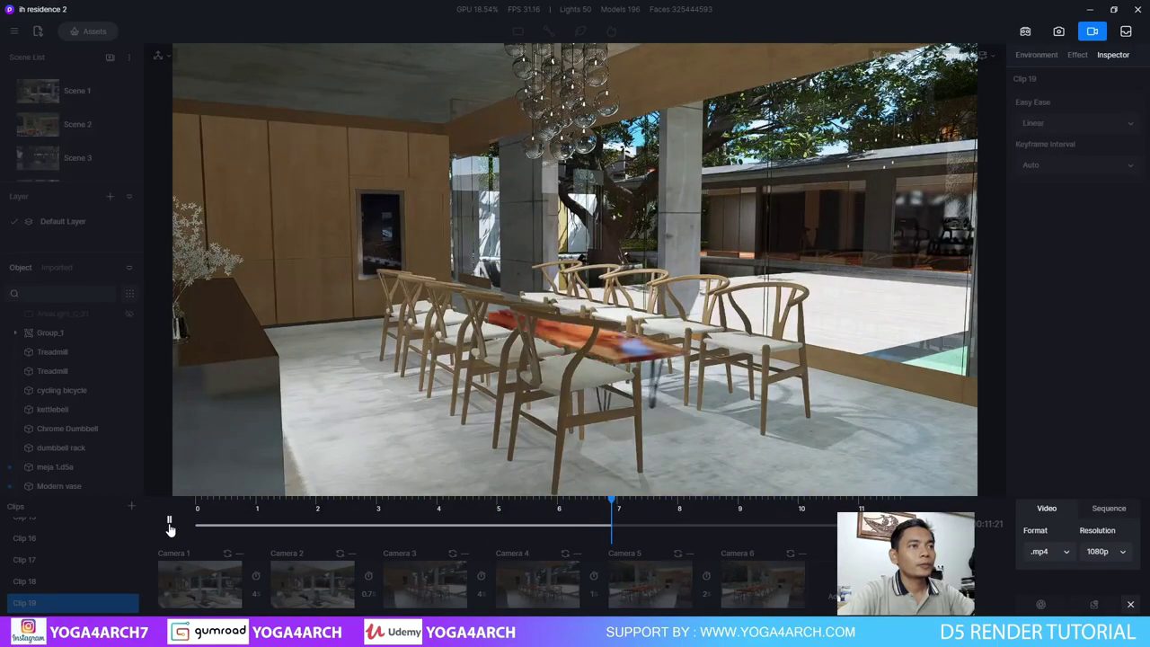
{"action": "left_click", "coordinate": [169, 521]}
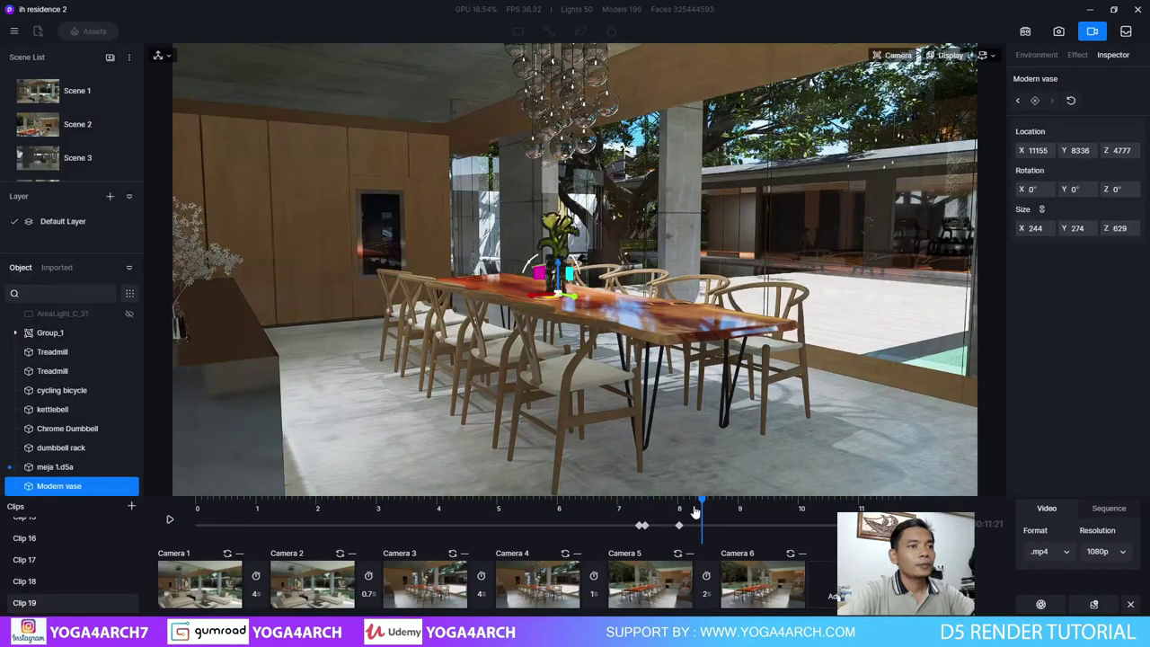
Add a keyframe for the dining pendant lamp at 8 seconds.
{"action": "left_click_drag", "start_coordinate": [696, 501], "coordinate": [680, 500]}
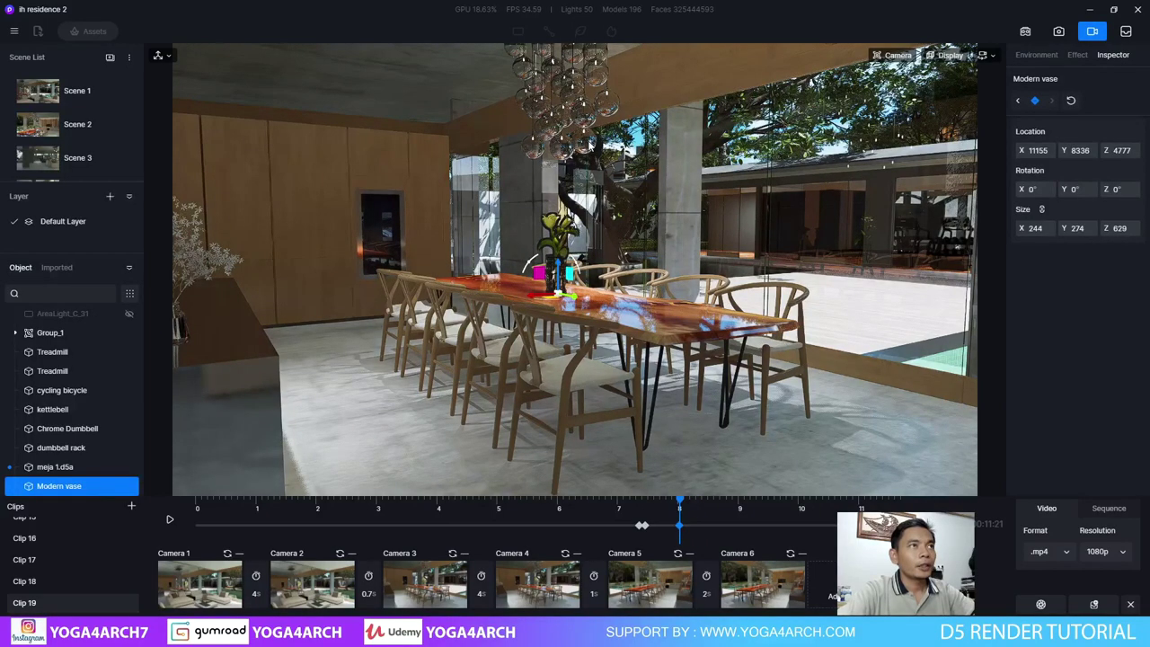
{"action": "scroll", "coordinate": [631, 262], "scroll_direction": "down", "scroll_amount": 3}
{"action": "left_click", "coordinate": [607, 269]}
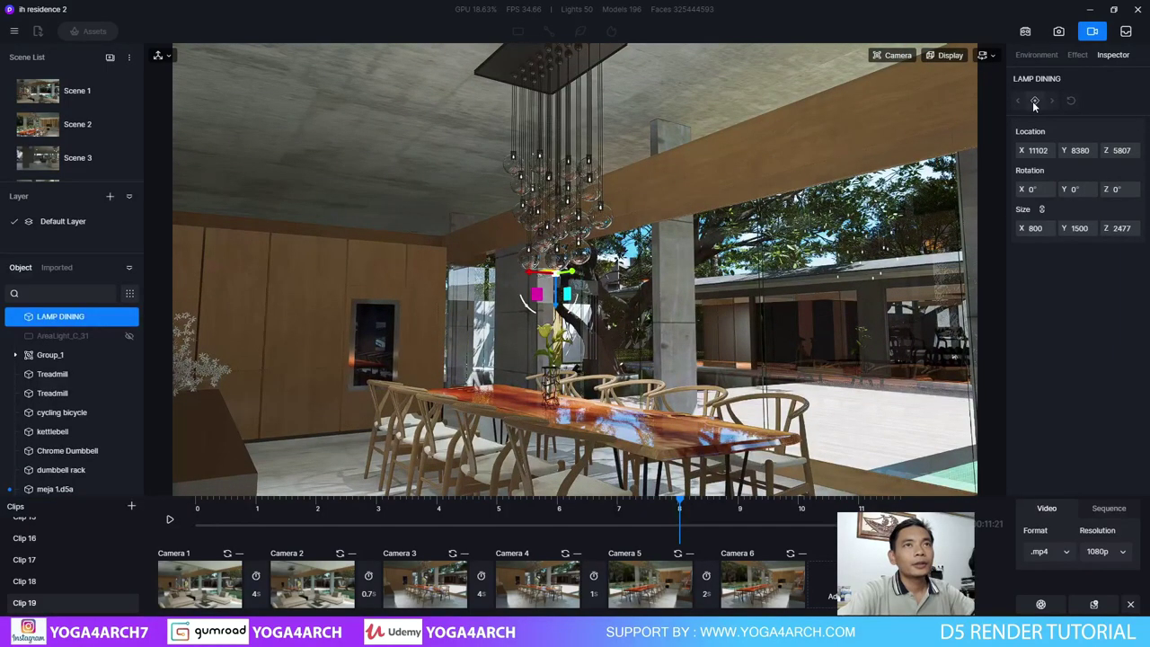
{"action": "right_click_drag", "start_coordinate": [680, 171], "coordinate": [661, 423]}
At 7 seconds, raise the dining pendant lamp above the ceiling to about Z 7833.
{"action": "right_click_drag", "start_coordinate": [621, 522], "coordinate": [661, 287]}
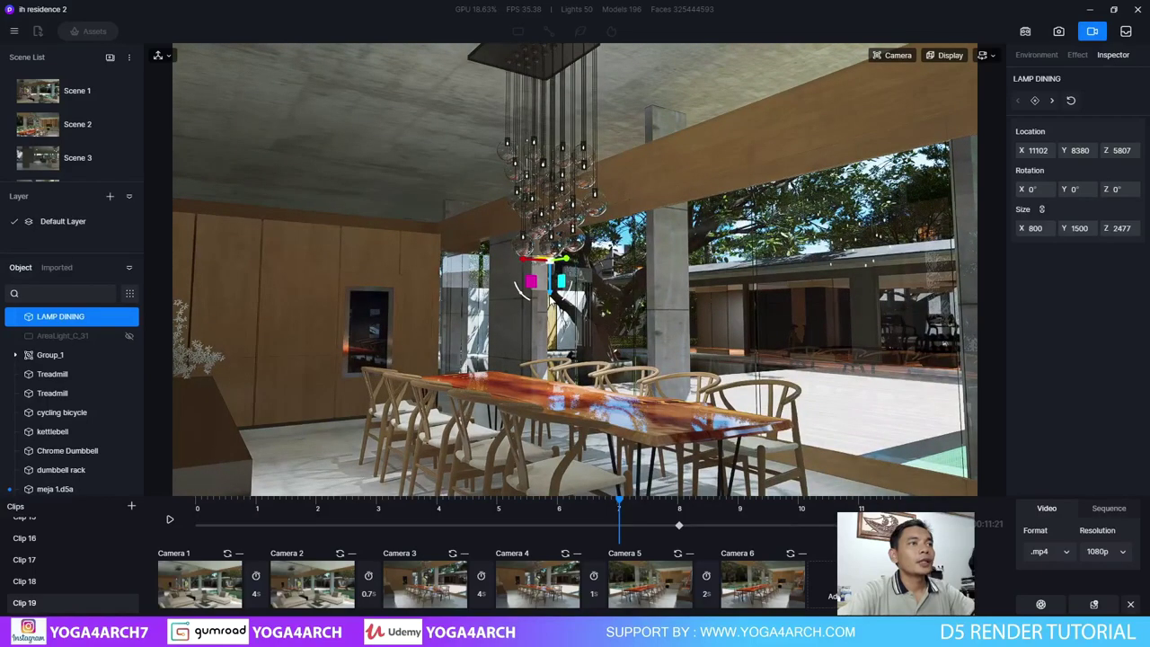
{"action": "left_click_drag", "start_coordinate": [550, 301], "coordinate": [548, 52]}
{"action": "left_click", "coordinate": [572, 529]}
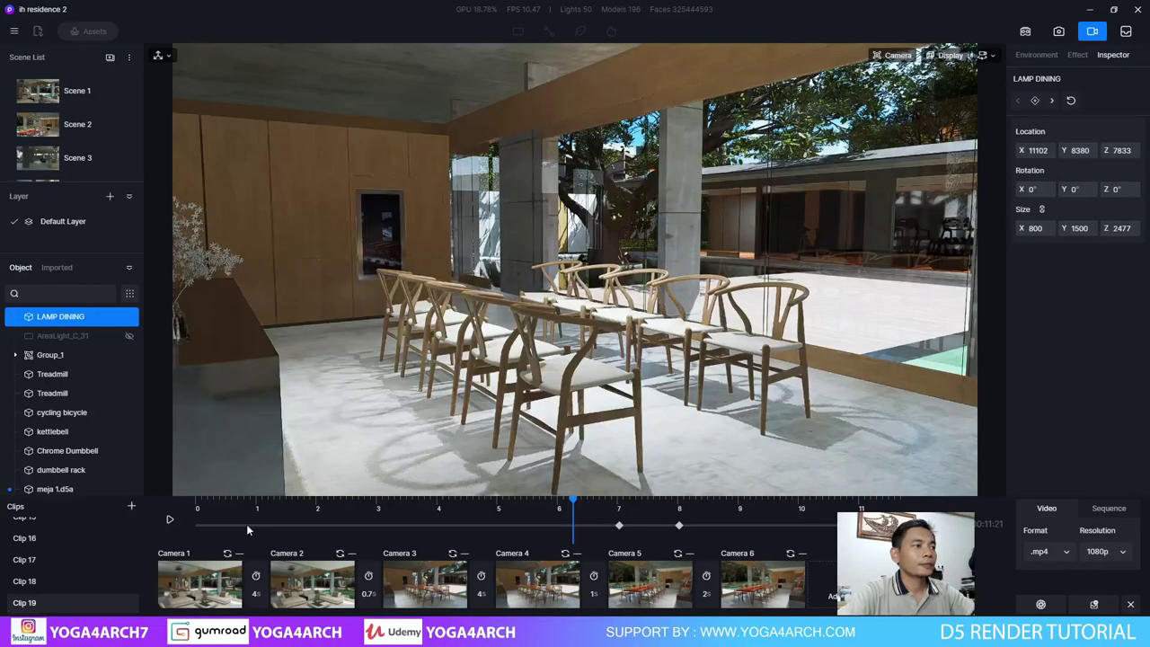
Play the clip from the start twice to check the dining pendant lamp's descent, and clear the lamp selection.
{"action": "left_click", "coordinate": [169, 519]}
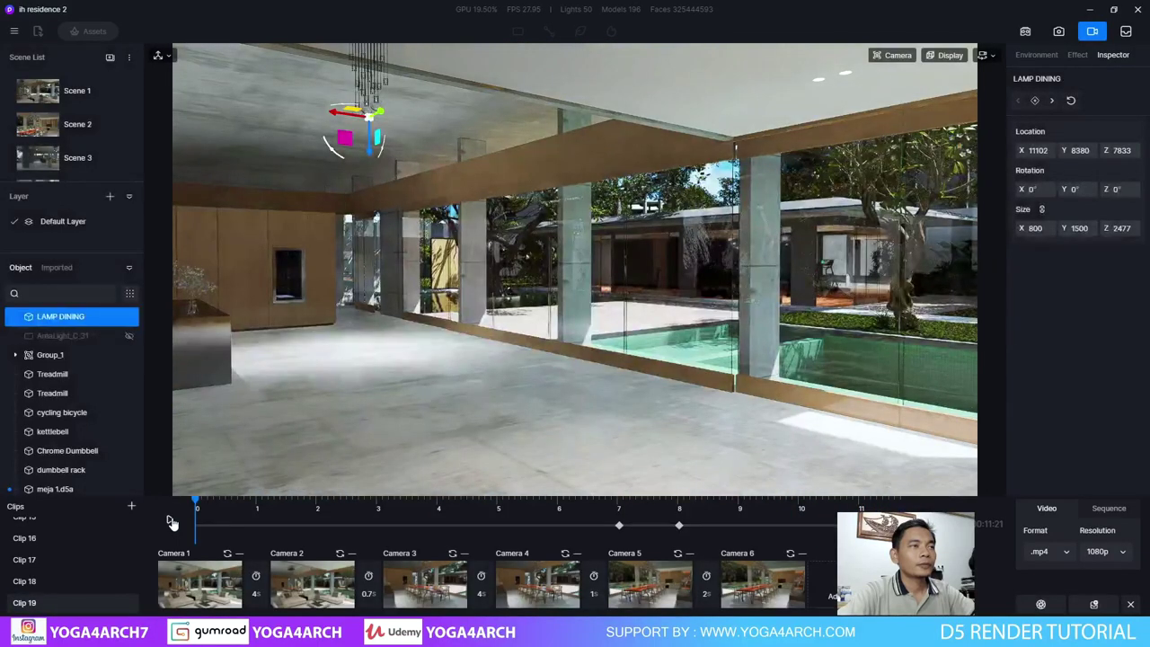
{"action": "left_click", "coordinate": [171, 521]}
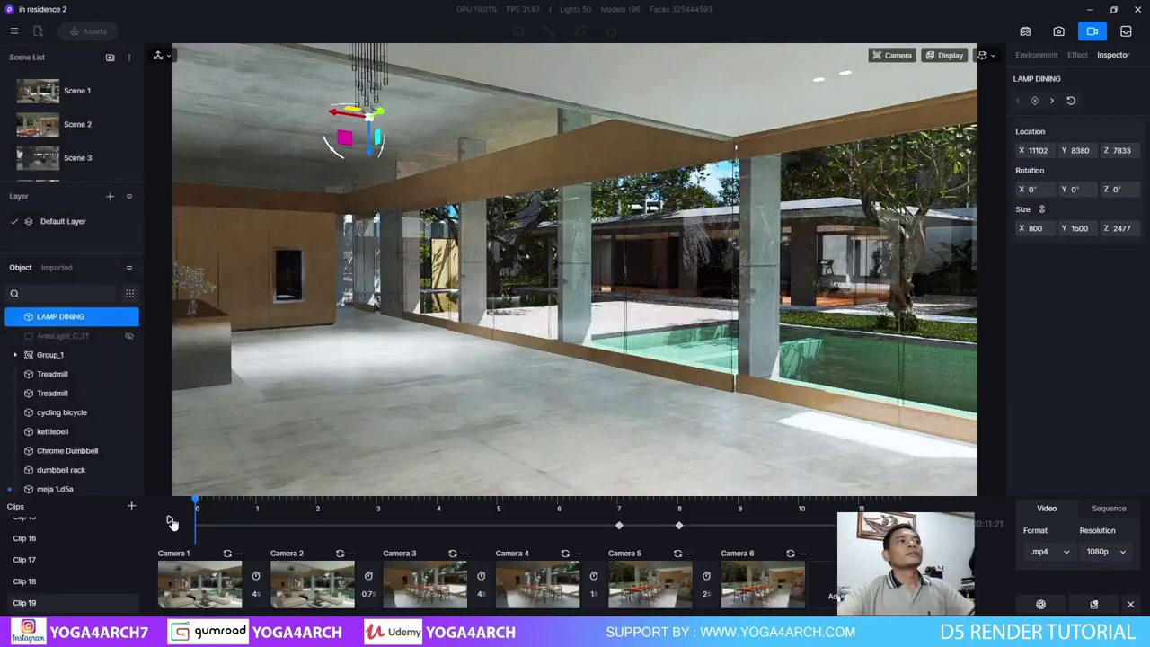
{"action": "key", "text": "Escape"}
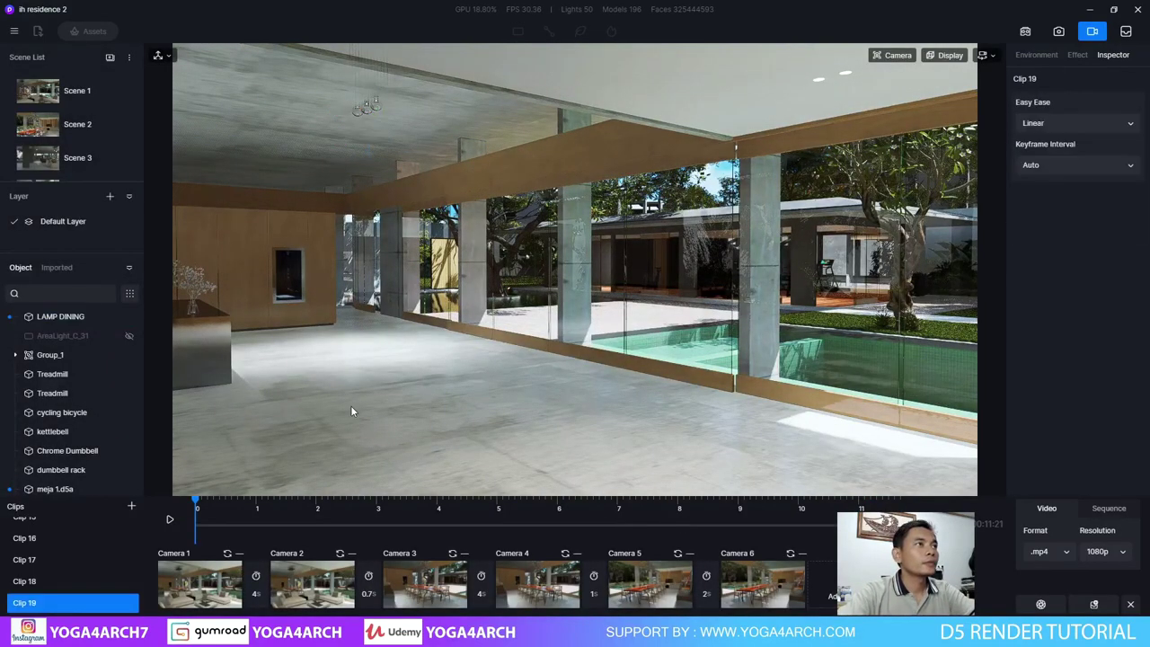
At the dining pendant lamp's 7-second keyframe, raise the lamp higher above the ceiling to about Z 8100.
{"action": "left_click", "coordinate": [374, 108]}
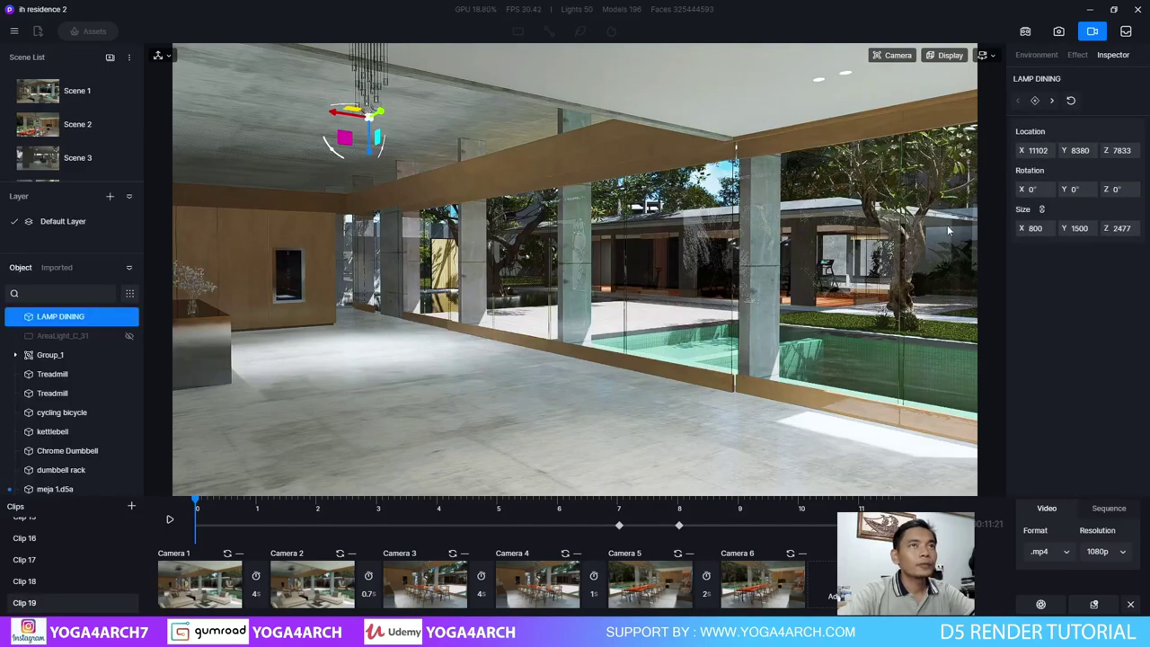
{"action": "left_click", "coordinate": [1052, 100]}
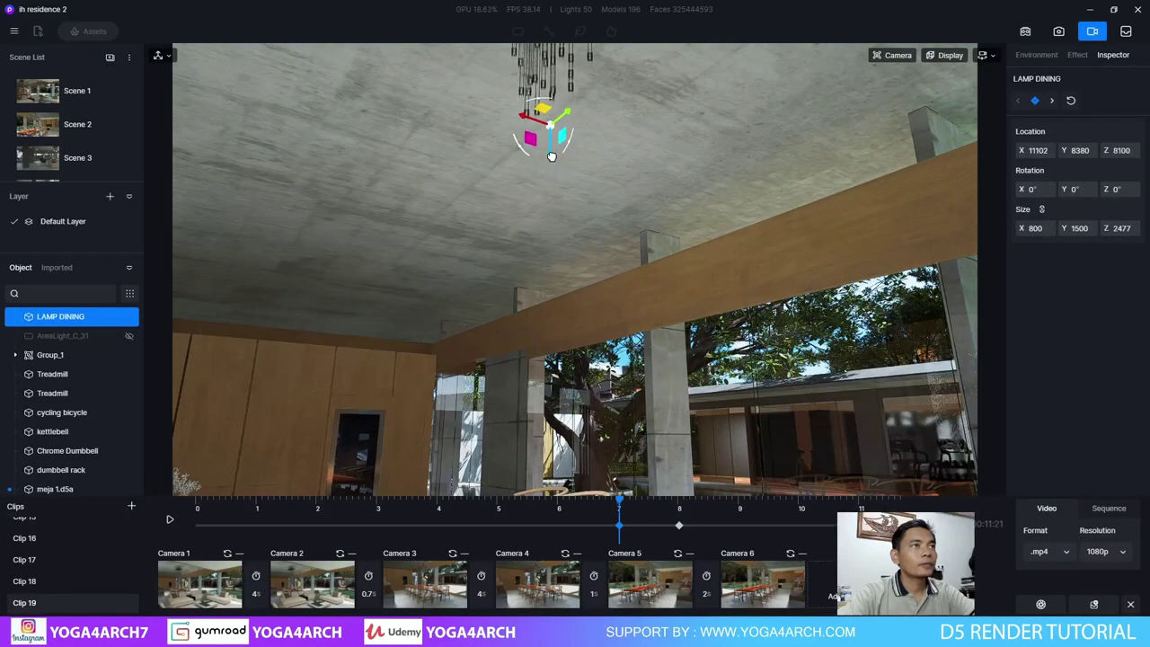
{"action": "left_click", "coordinate": [599, 189]}
Replay the whole clip from the start to review the furniture, vase and raised pendant lamp animations.
{"action": "left_click", "coordinate": [169, 521]}
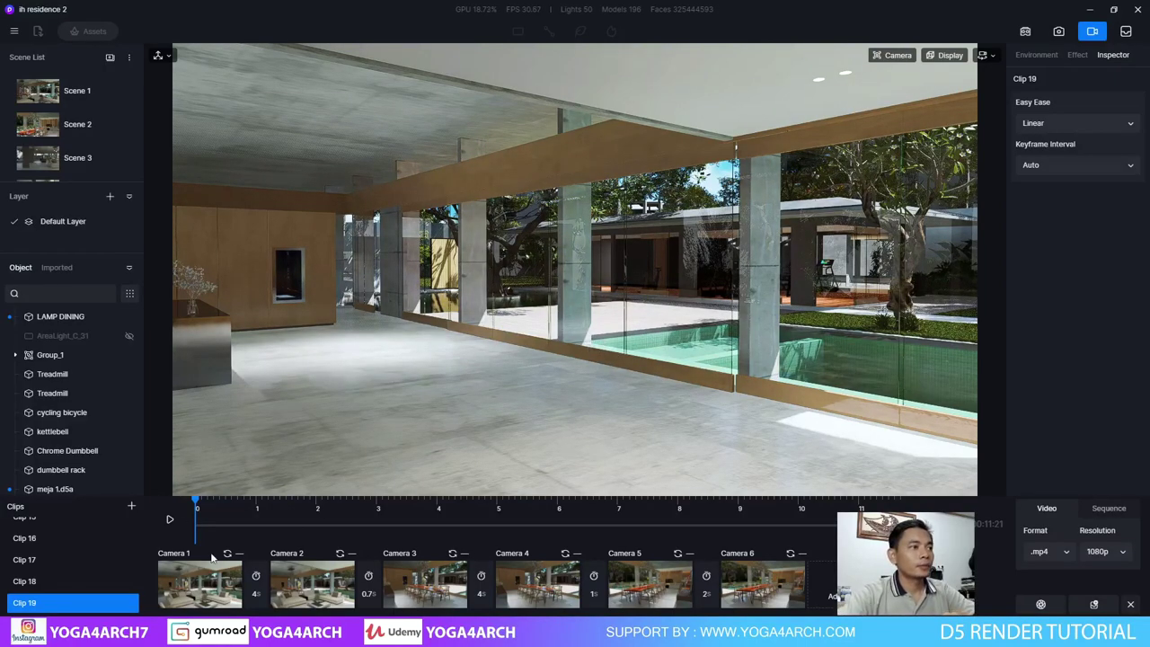
{"action": "left_click", "coordinate": [170, 522]}
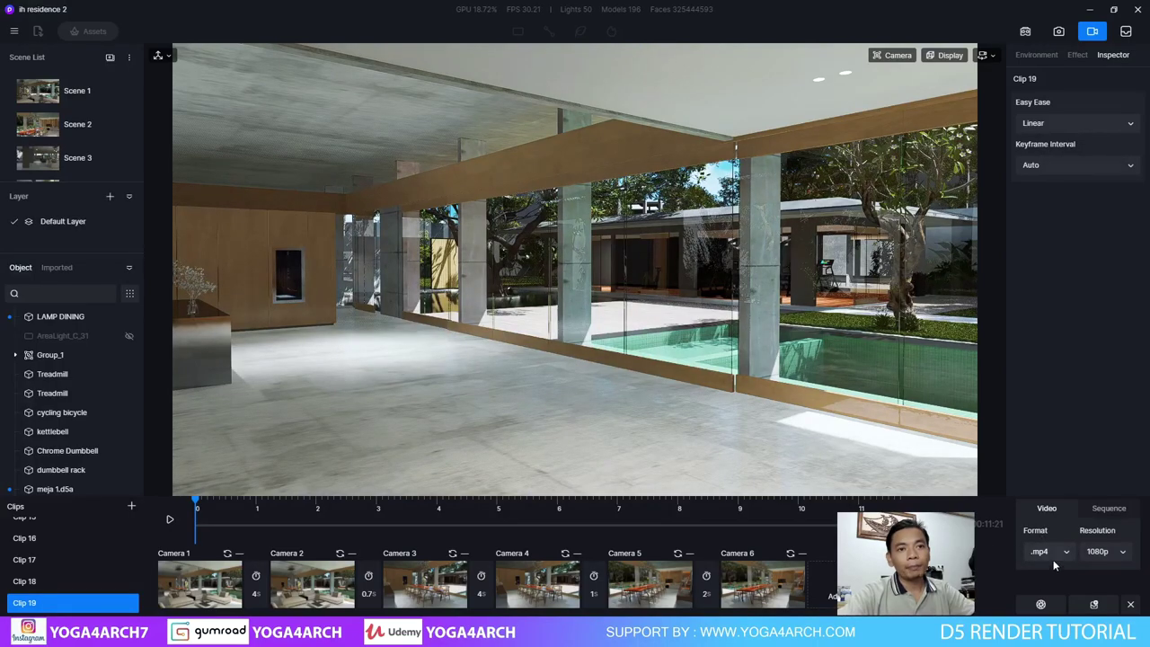
Keep the output resolution at 1080p and start exporting Clip 19 as an .mp4 video.
{"action": "left_click", "coordinate": [1124, 557]}
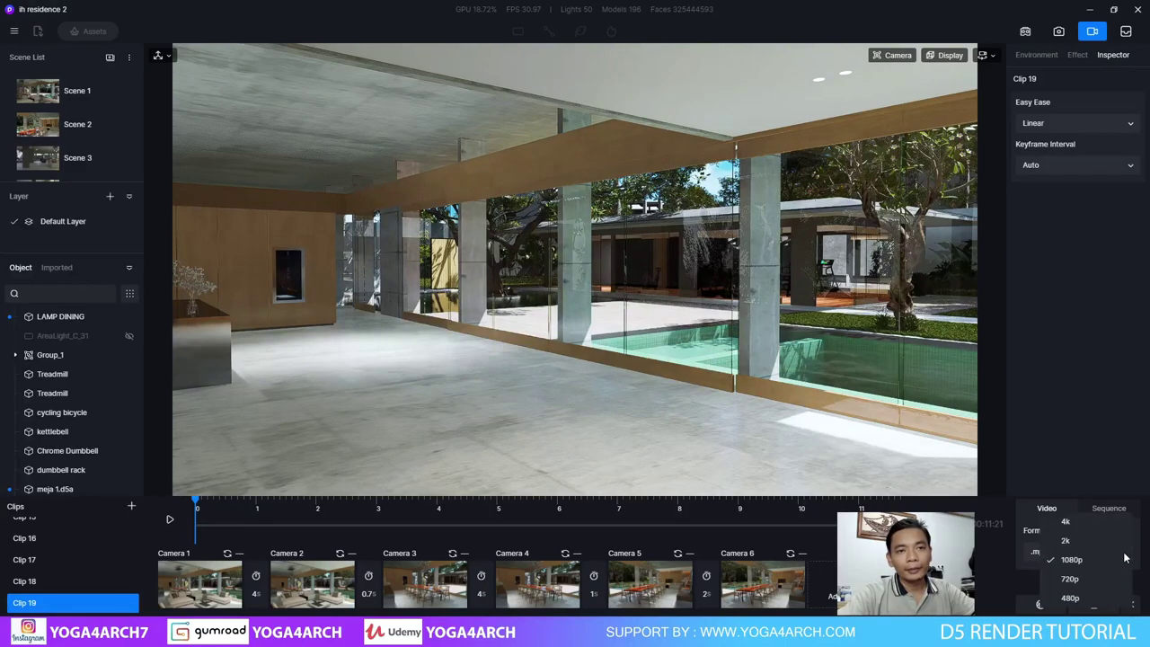
{"action": "left_click", "coordinate": [1090, 555]}
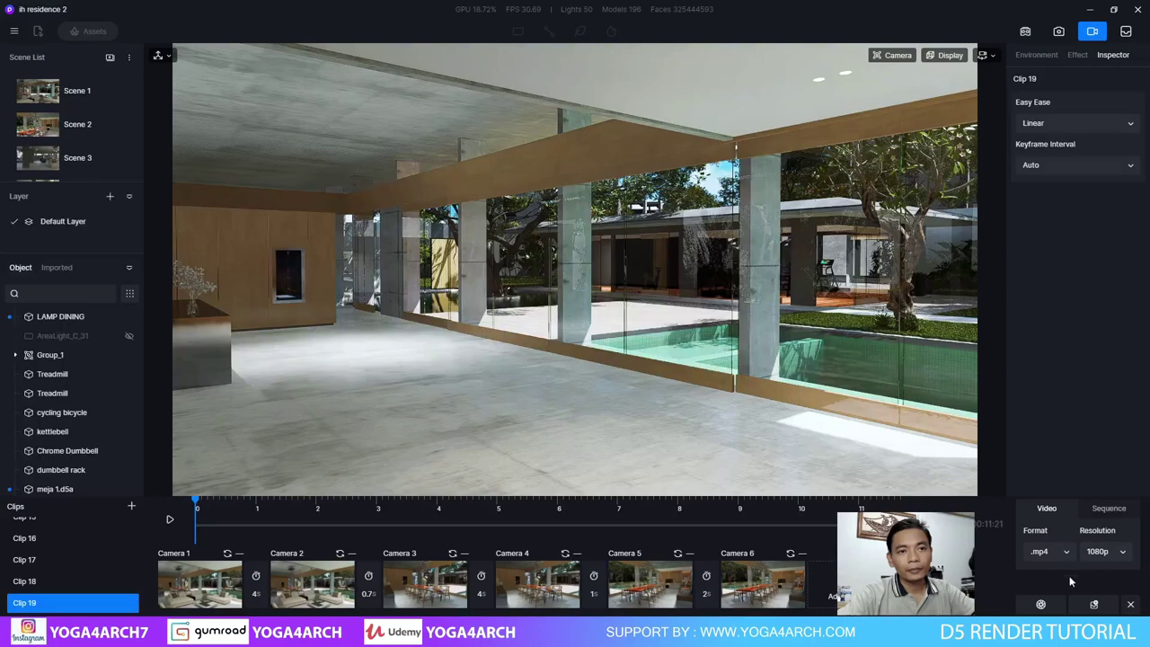
{"action": "left_click", "coordinate": [1041, 604]}
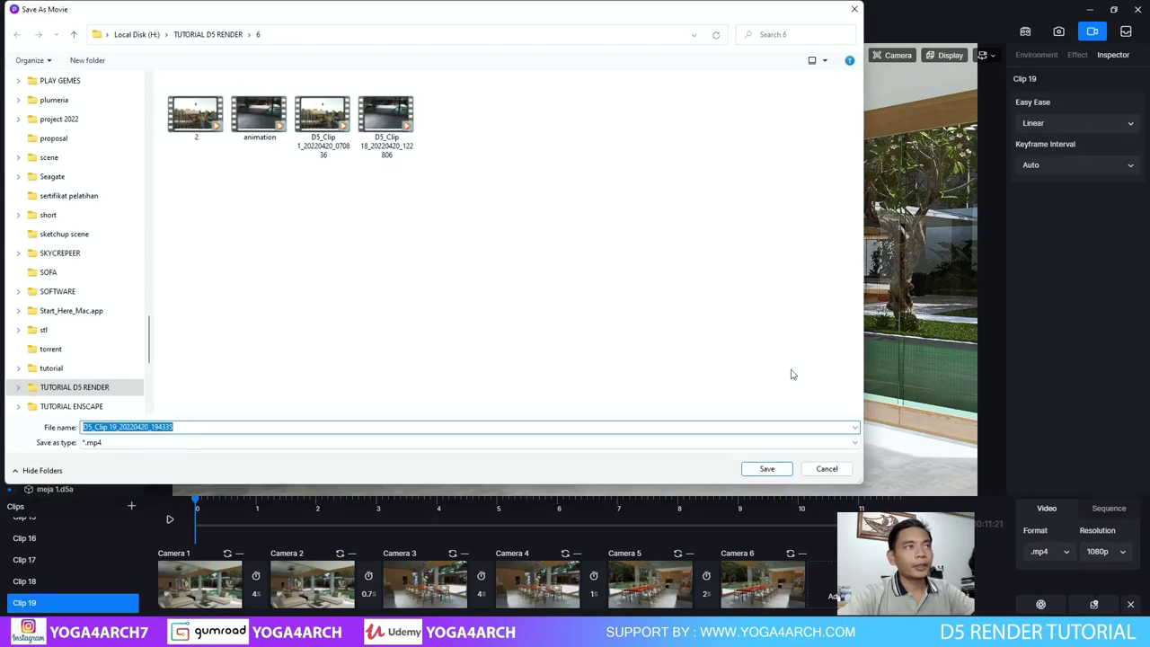
Create a folder named 7 inside TUTORIAL D5 RENDER and render the movie into it as "furniture animation".
{"action": "left_click", "coordinate": [205, 34]}
{"action": "right_click", "coordinate": [303, 313]}
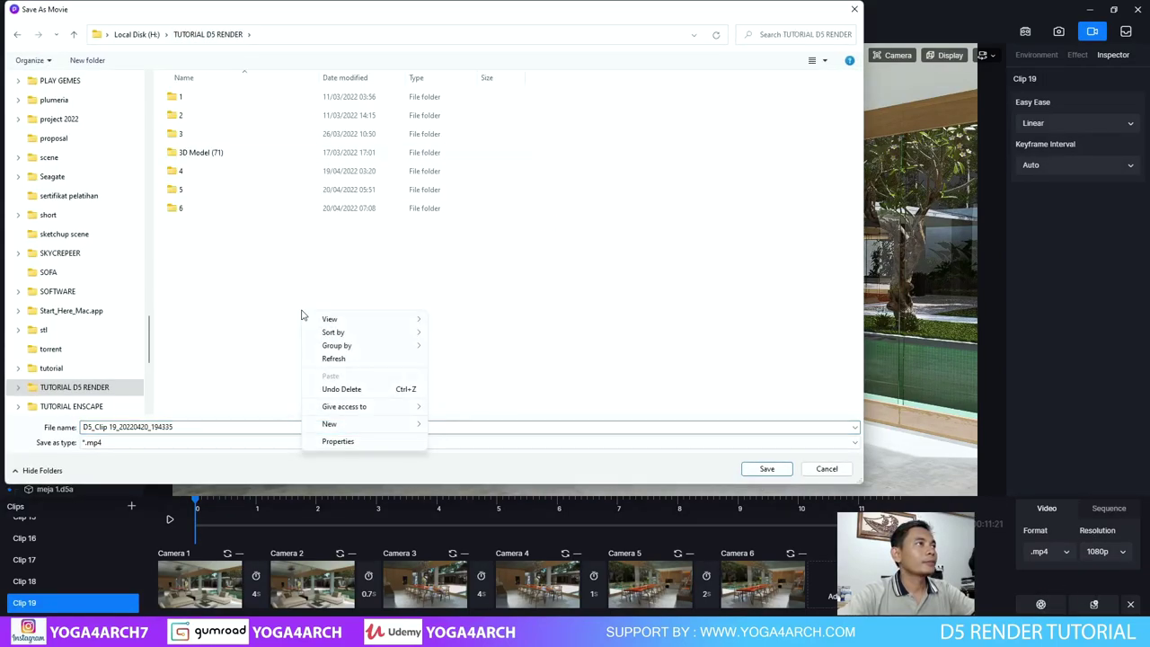
{"action": "mouse_move", "coordinate": [379, 424]}
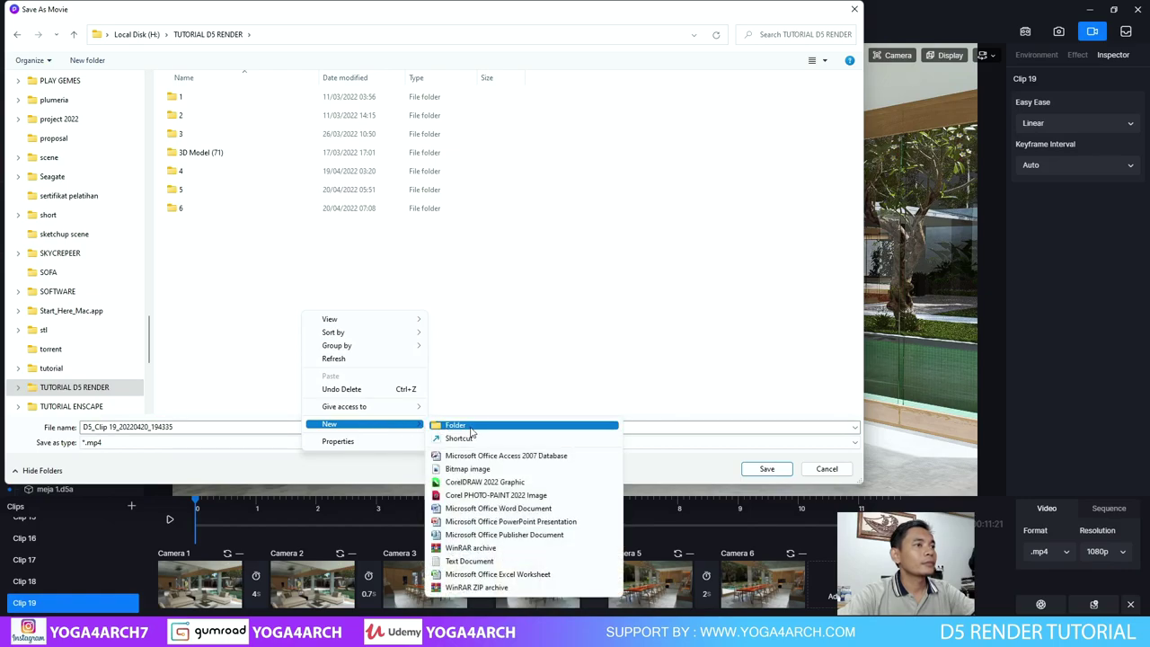
{"action": "left_click", "coordinate": [471, 427]}
{"action": "type", "text": "7"}
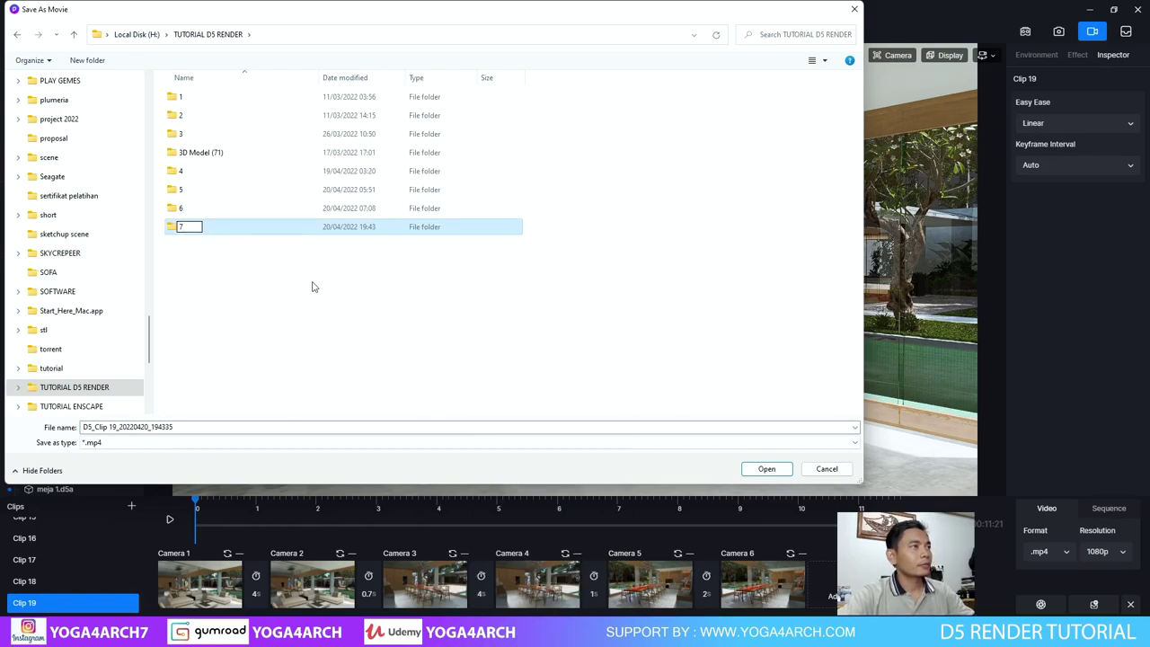
{"action": "key", "text": "Return"}
{"action": "double_click", "coordinate": [239, 231]}
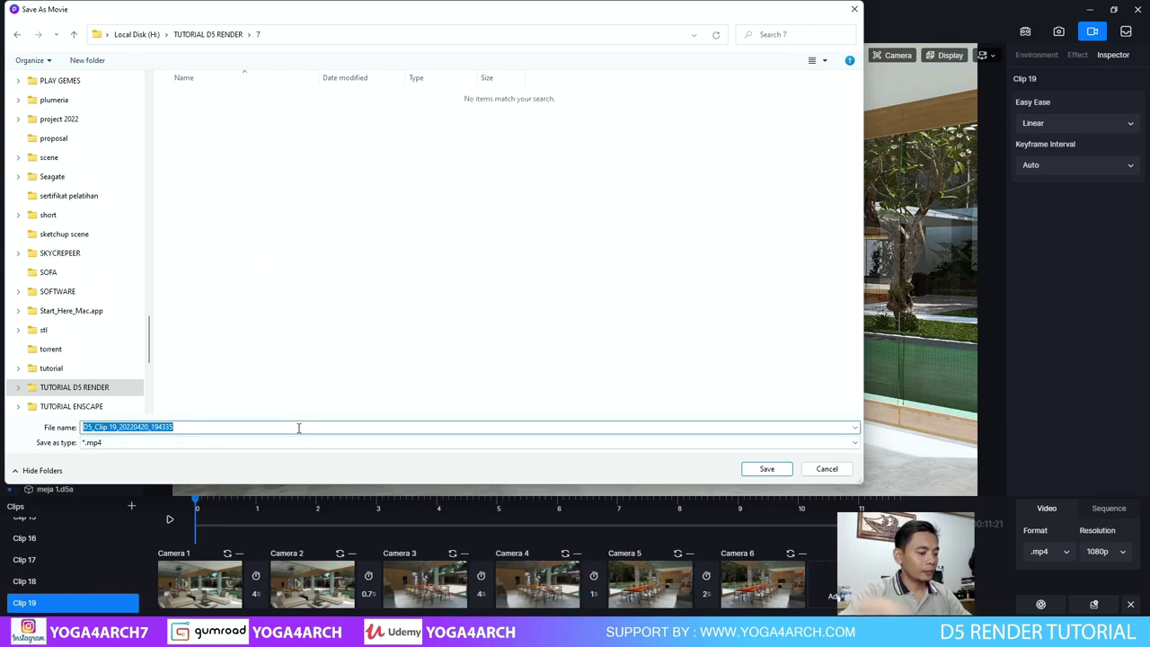
{"action": "type", "text": "furniture animation"}
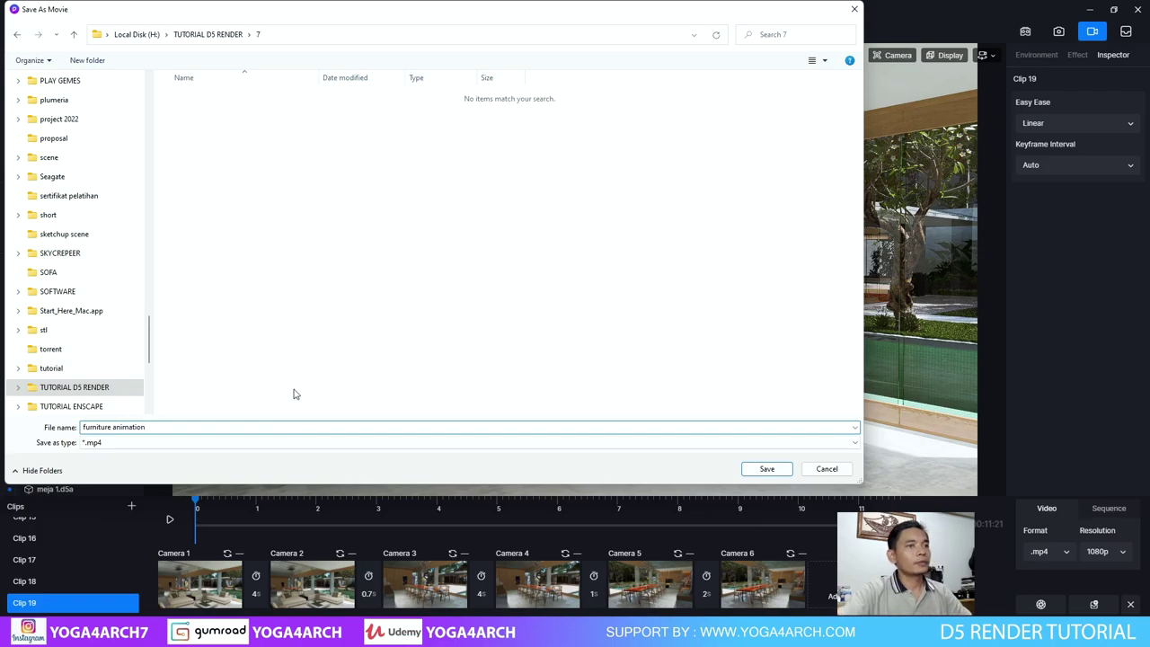
{"action": "left_click", "coordinate": [766, 469]}
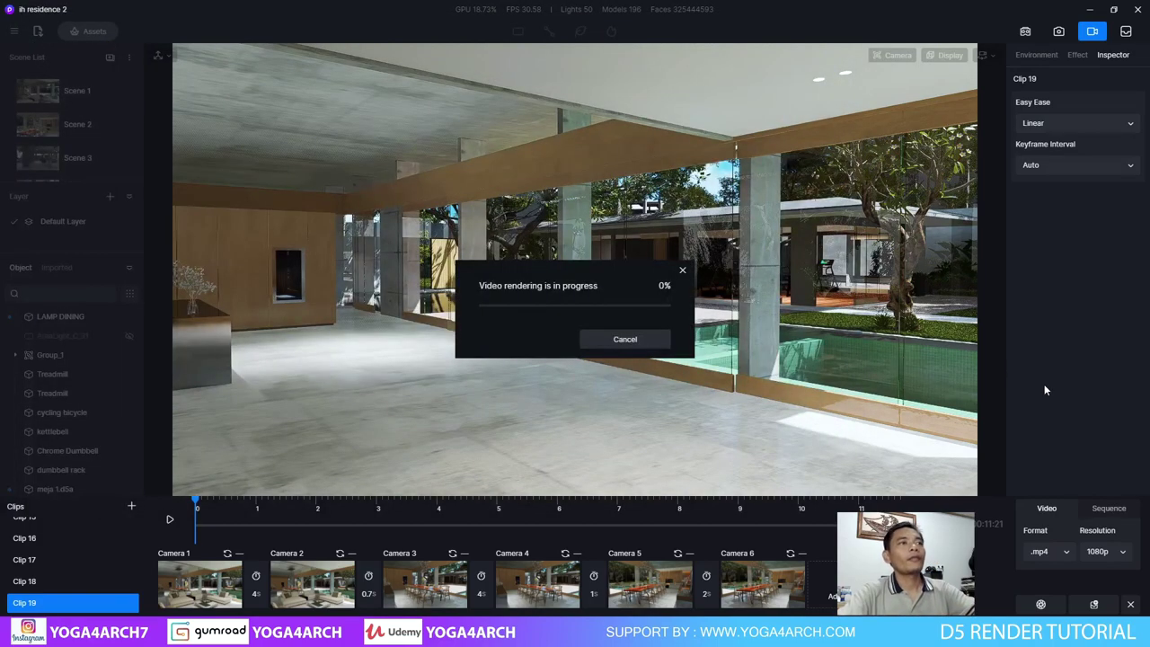